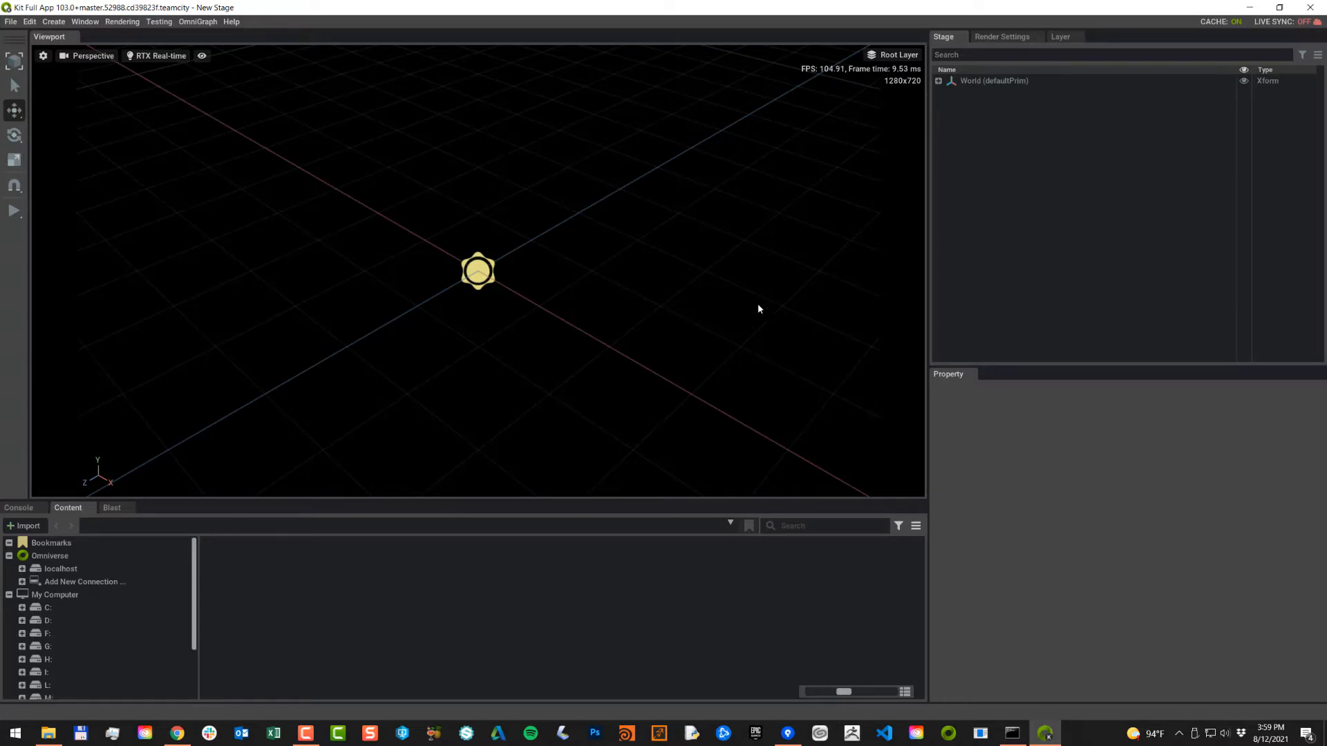
# Step: Add a Sphere prim from the Stage context menu and select it under World
pyautogui.rightClick(1038, 183)
pyautogui.moveTo(1106, 204)
pyautogui.moveTo(1162, 217)
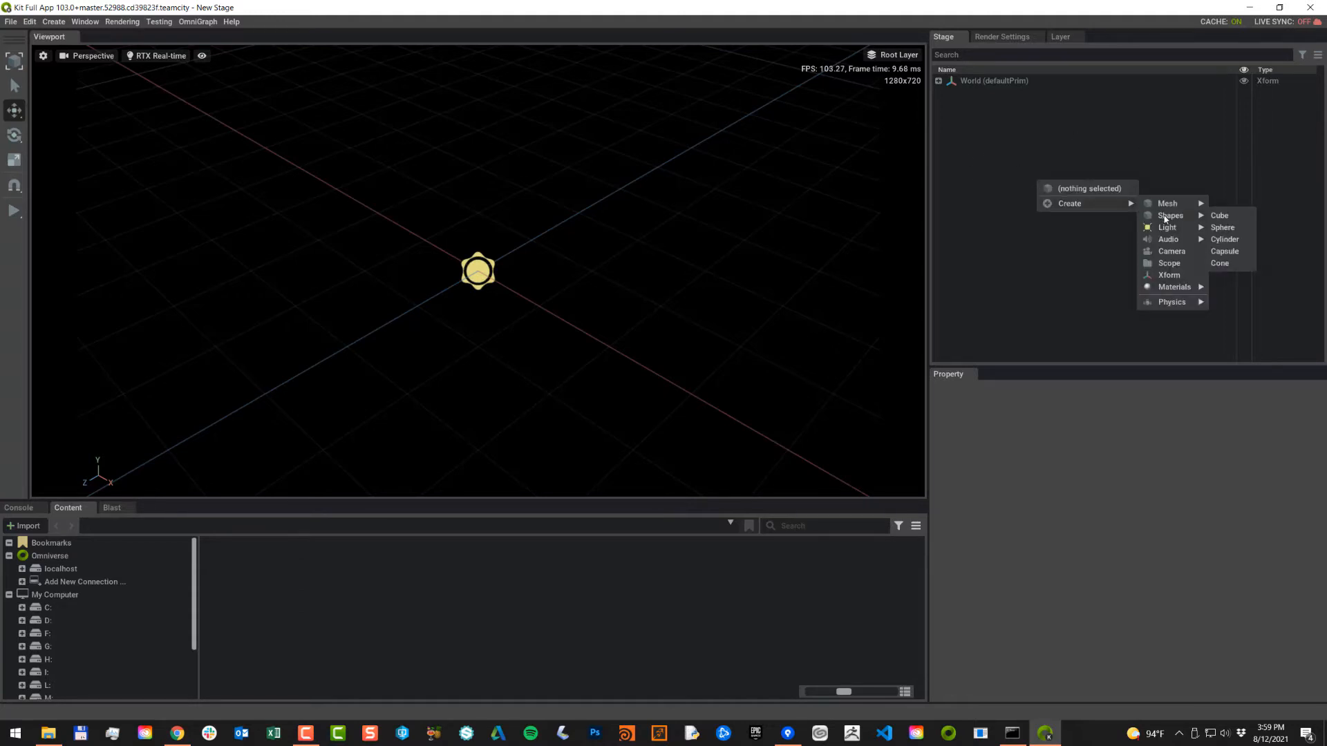
pyautogui.click(1231, 230)
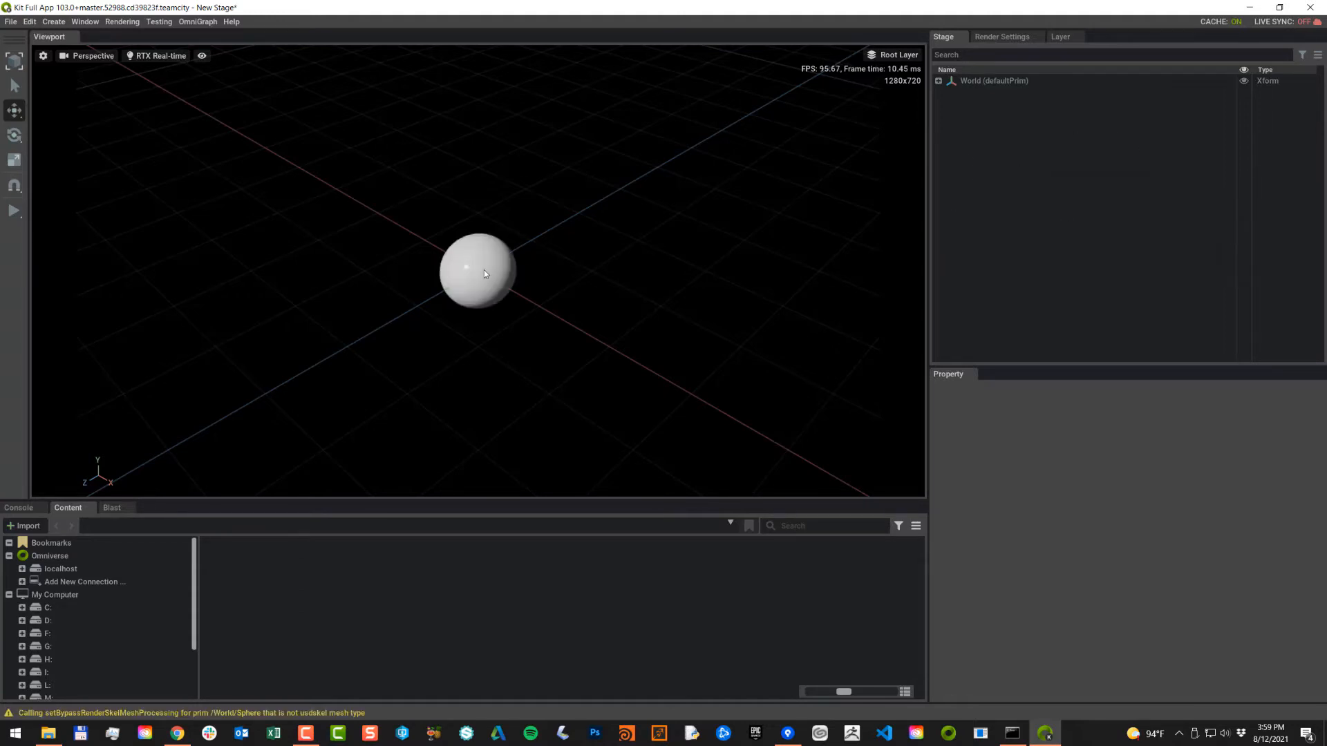
pyautogui.click(939, 81)
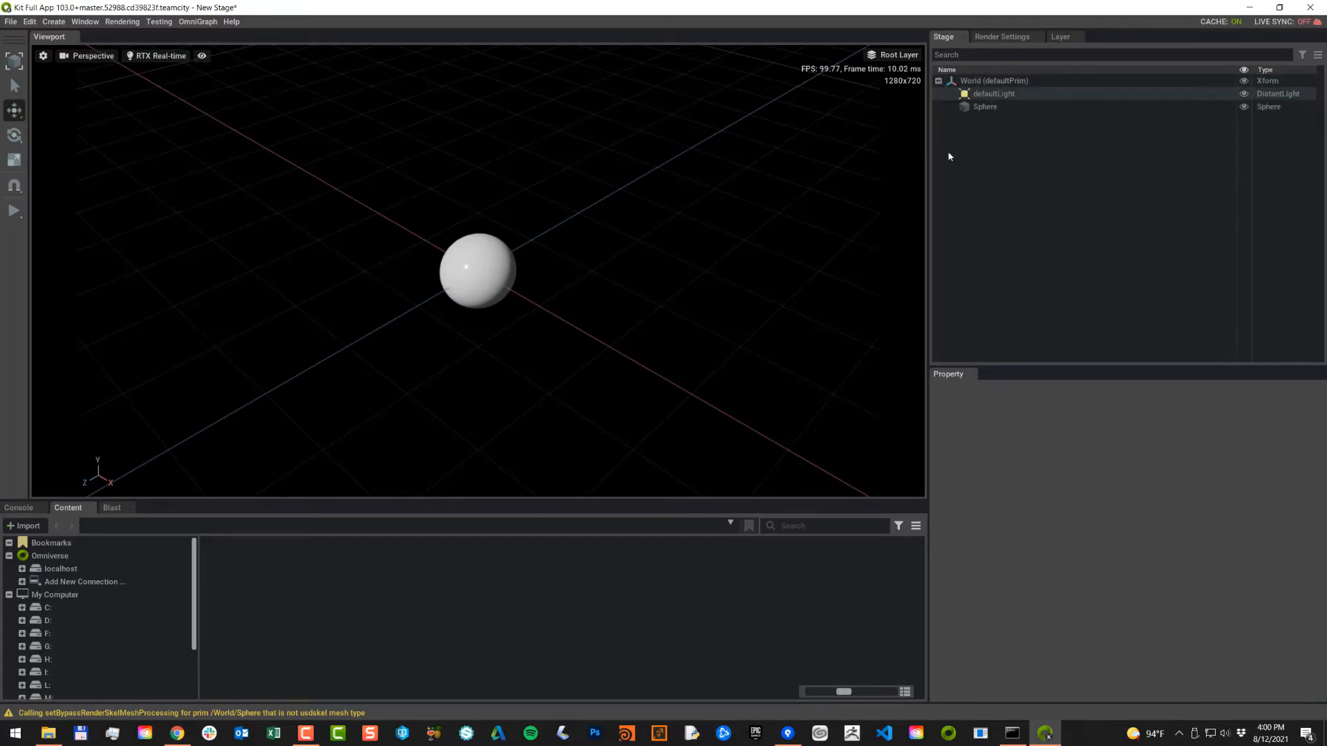
pyautogui.click(976, 109)
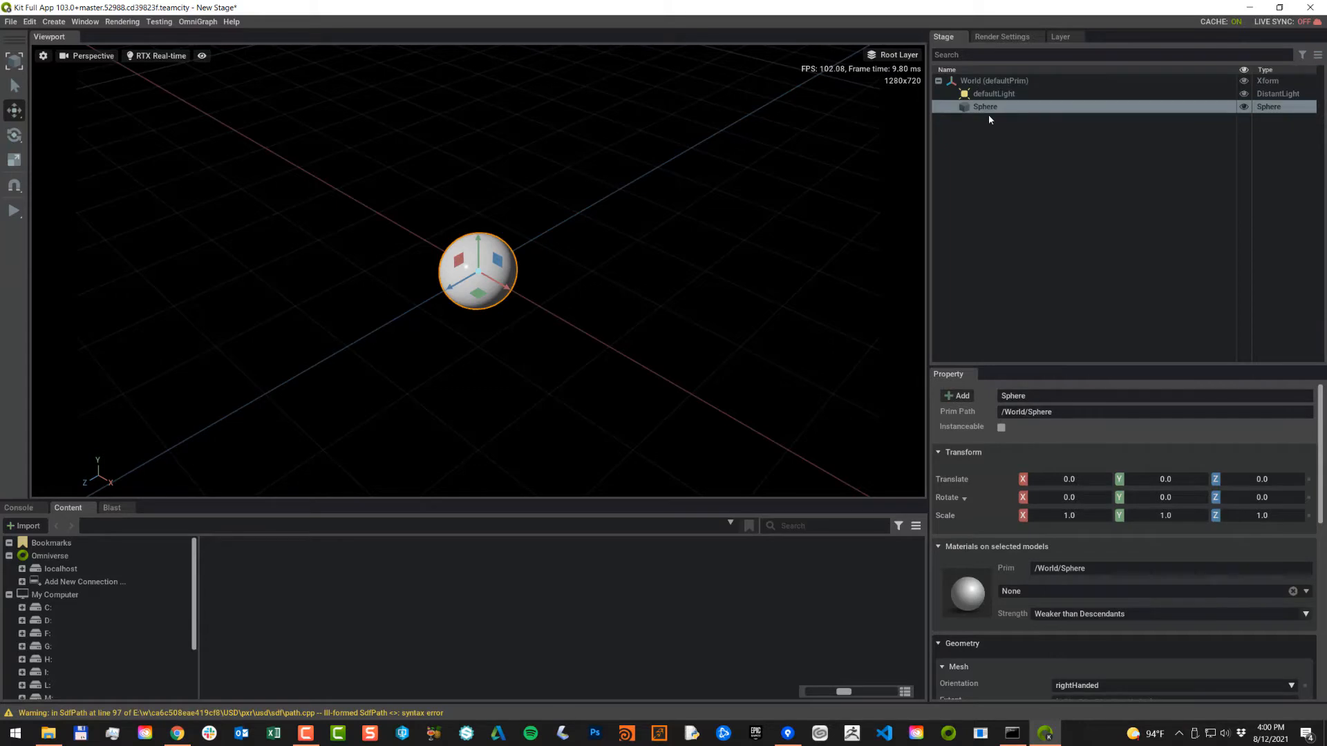
# Step: Open the OmniGraph editor and drop the Sphere prim into it as a node
pyautogui.click(193, 23)
pyautogui.click(192, 37)
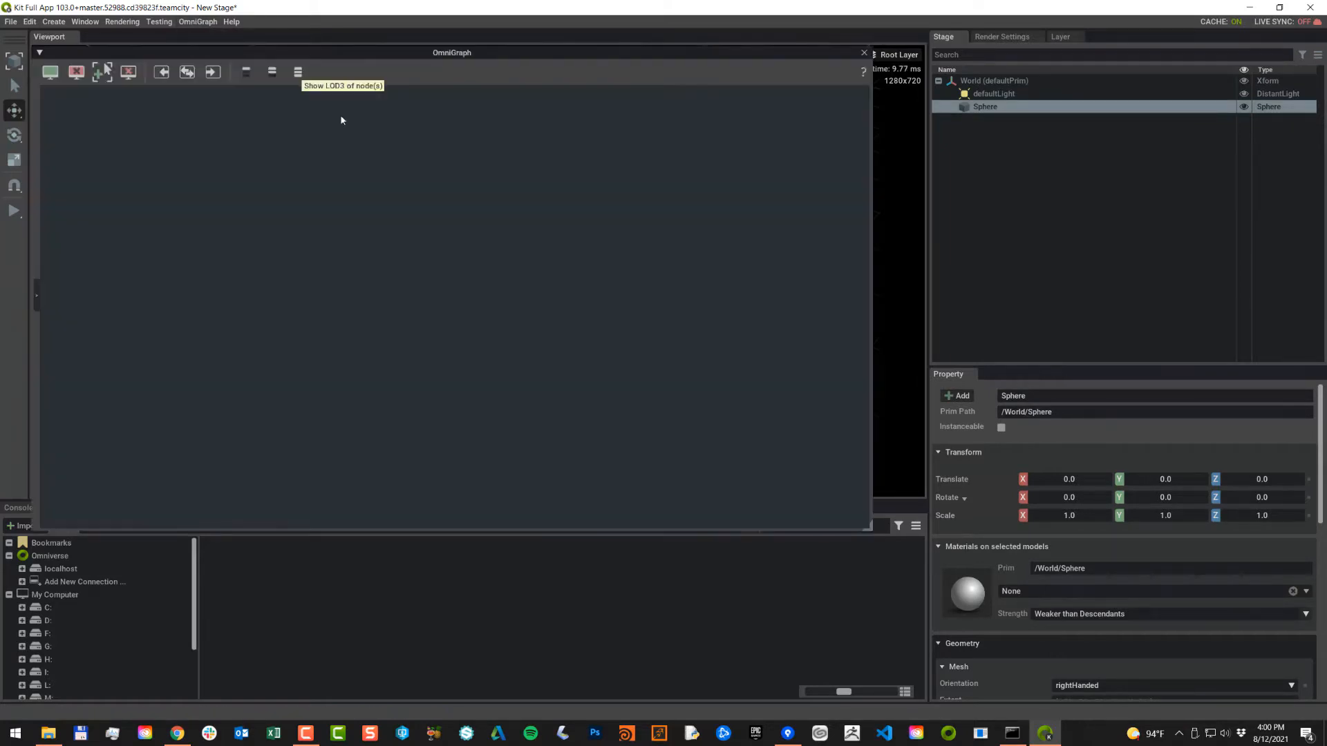
pyautogui.moveTo(986, 109); pyautogui.dragTo(229, 151)
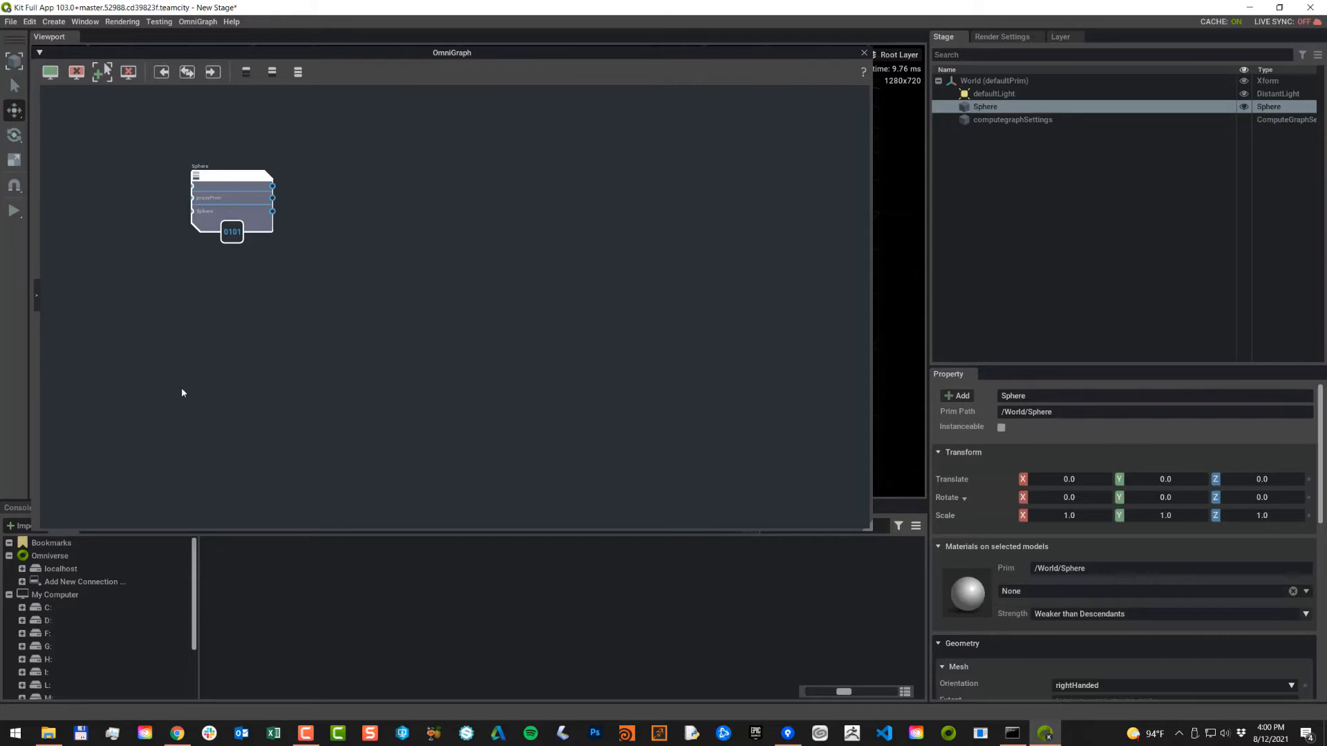
# Step: Add an empty subgraph node and place the Sphere node above it
pyautogui.rightClick(360, 280)
pyautogui.moveTo(378, 298)
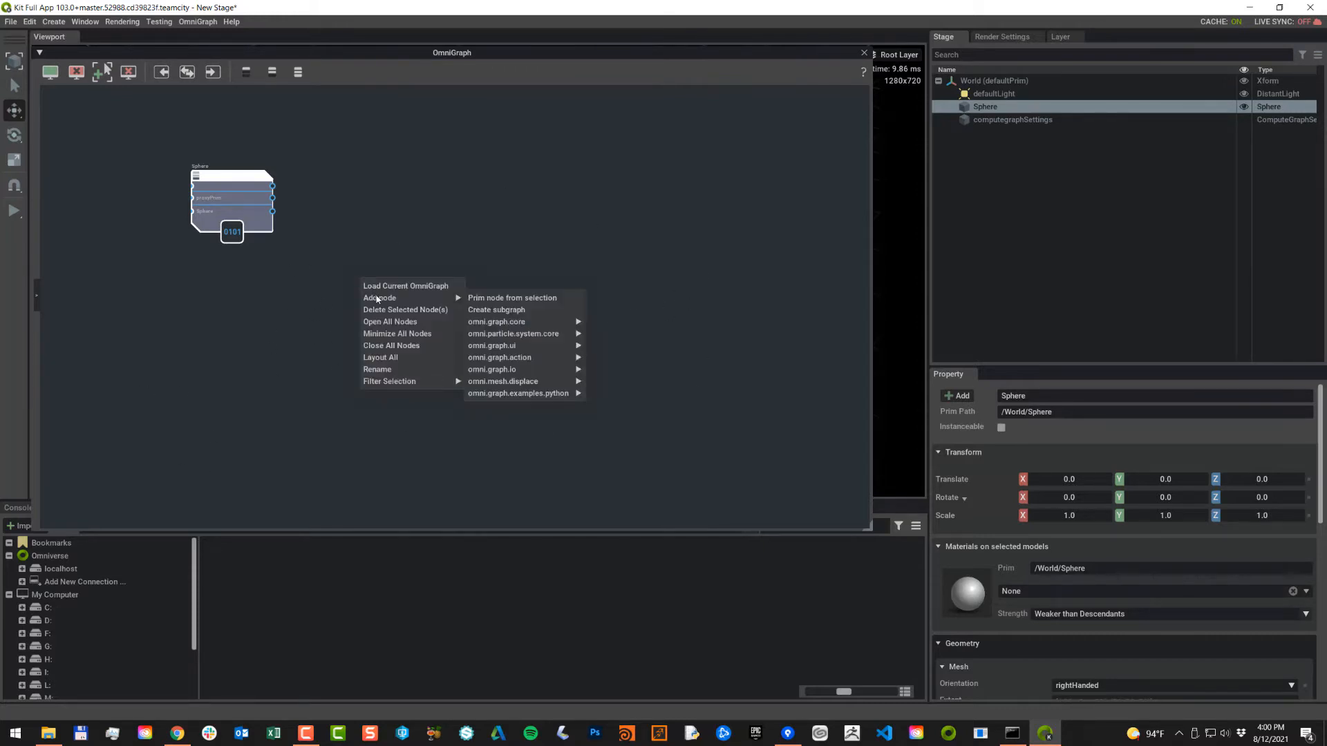
pyautogui.click(506, 310)
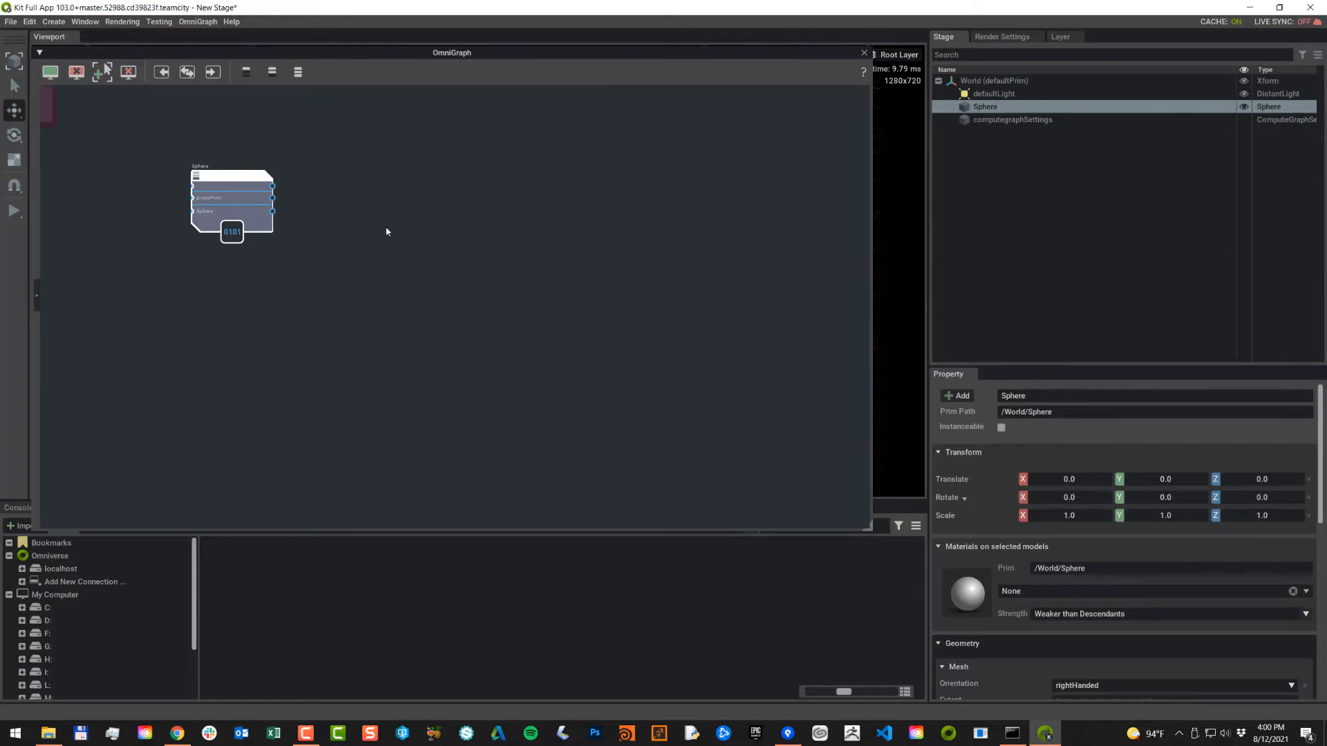
pyautogui.click(183, 141)
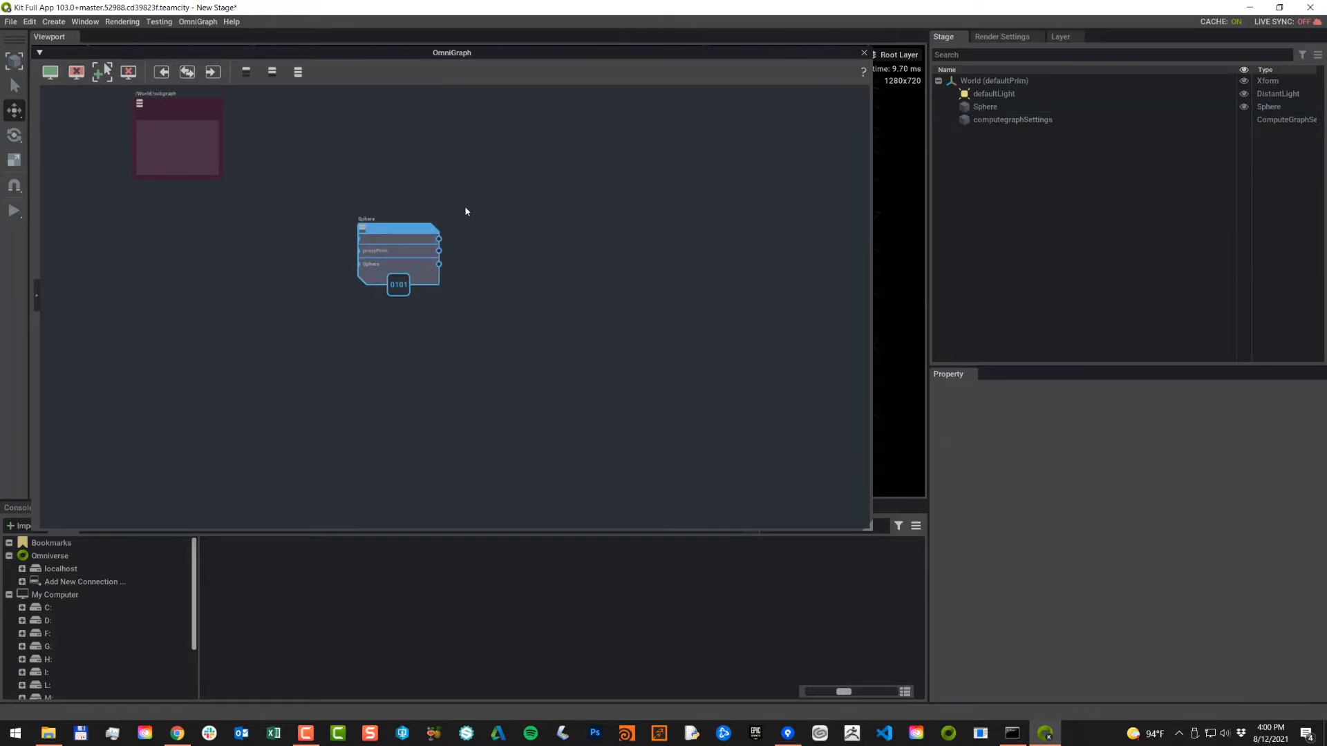
pyautogui.moveTo(465, 208); pyautogui.dragTo(565, 305, button='middle')
pyautogui.moveTo(516, 325); pyautogui.dragTo(294, 237)
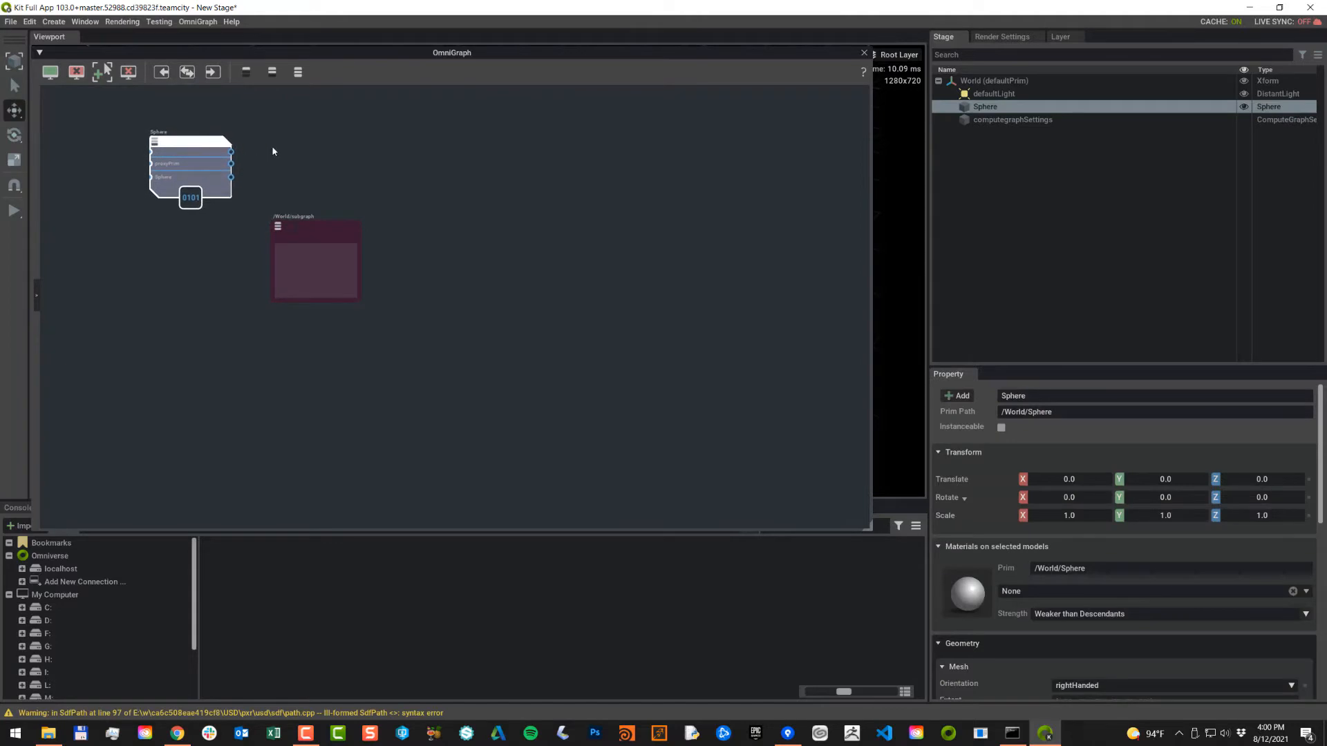
pyautogui.moveTo(272, 148); pyautogui.dragTo(292, 192, button='middle')
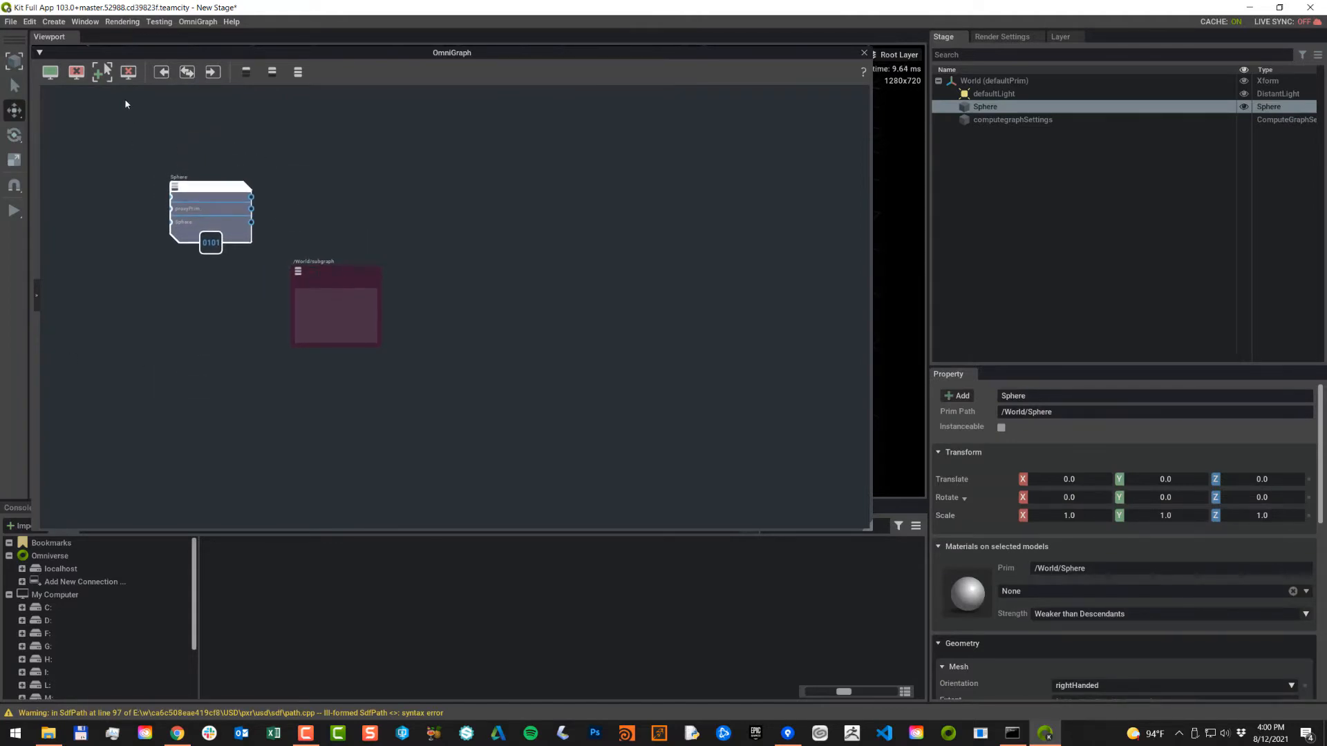
# Step: Browse the Create menu's particle options without adding anything, then pan the graph centre-right
pyautogui.click(54, 22)
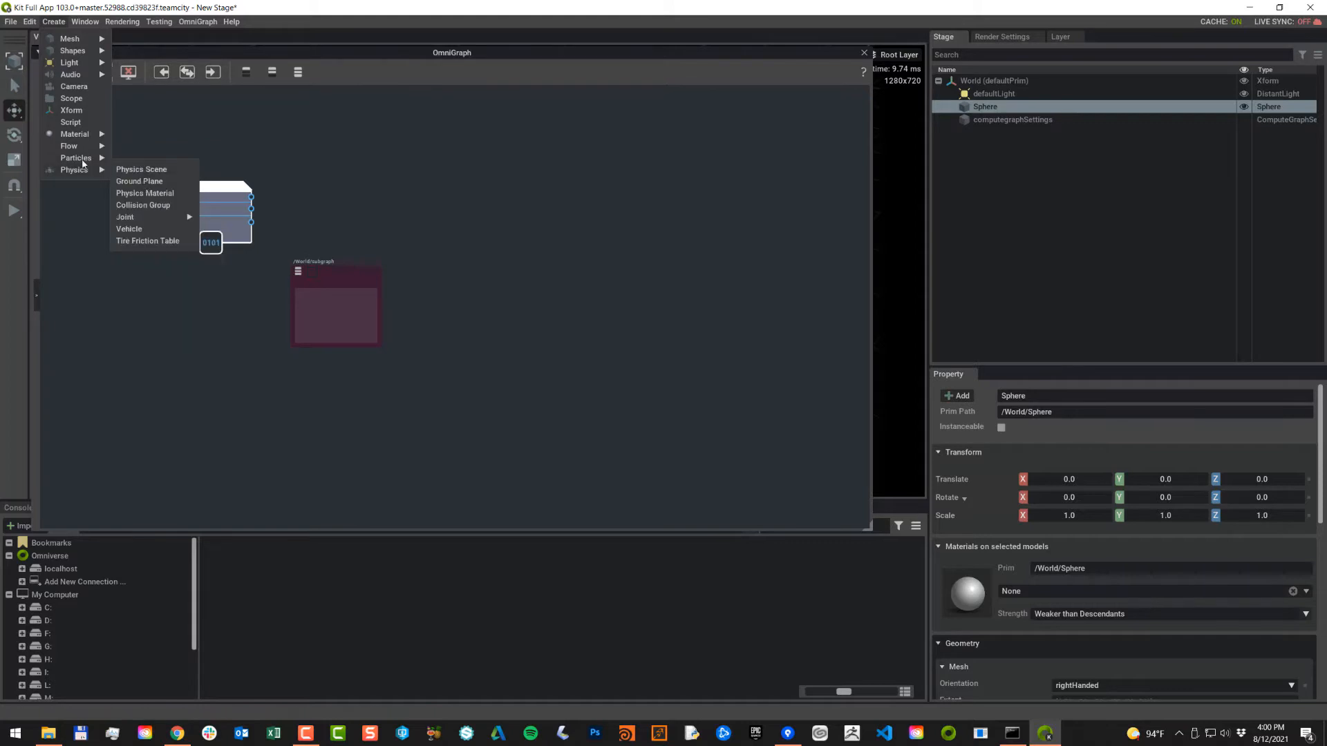
pyautogui.moveTo(83, 164)
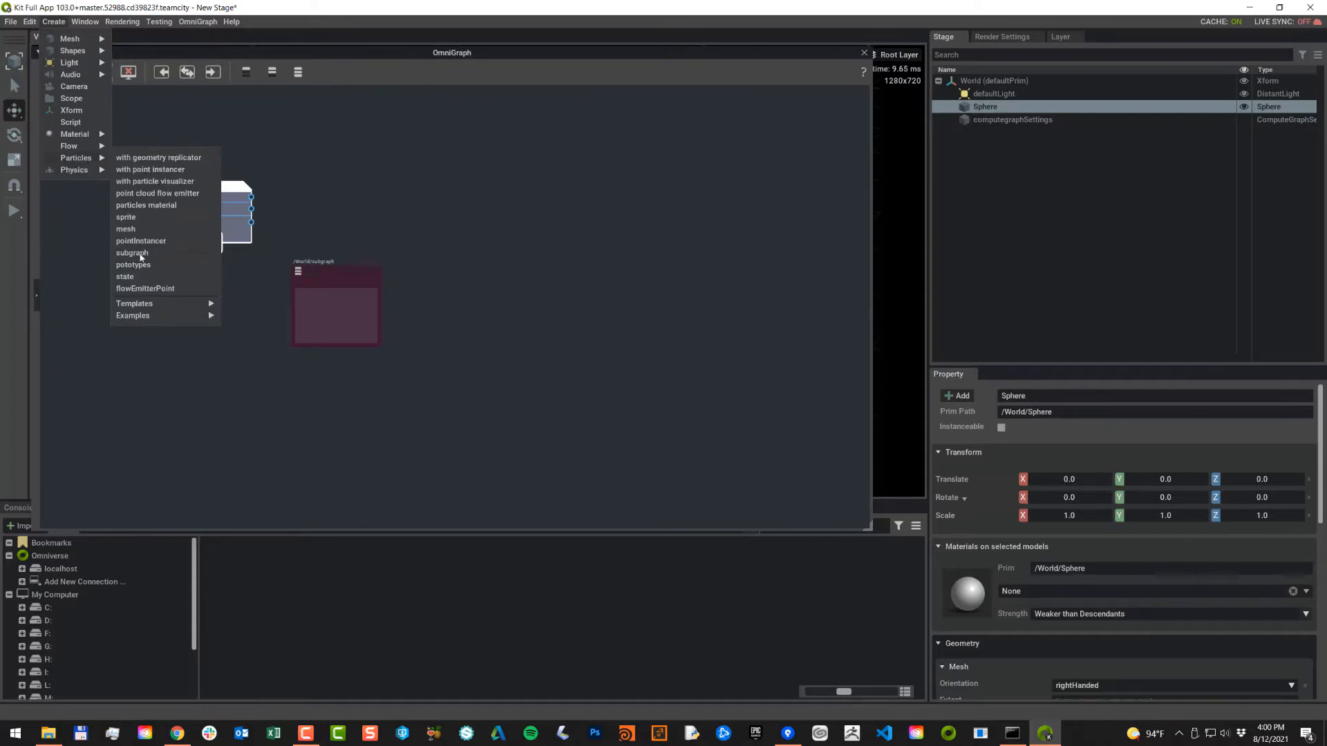
pyautogui.click(345, 305)
pyautogui.scroll(2, 487, 293)
pyautogui.moveTo(487, 292); pyautogui.dragTo(695, 295, button='middle')
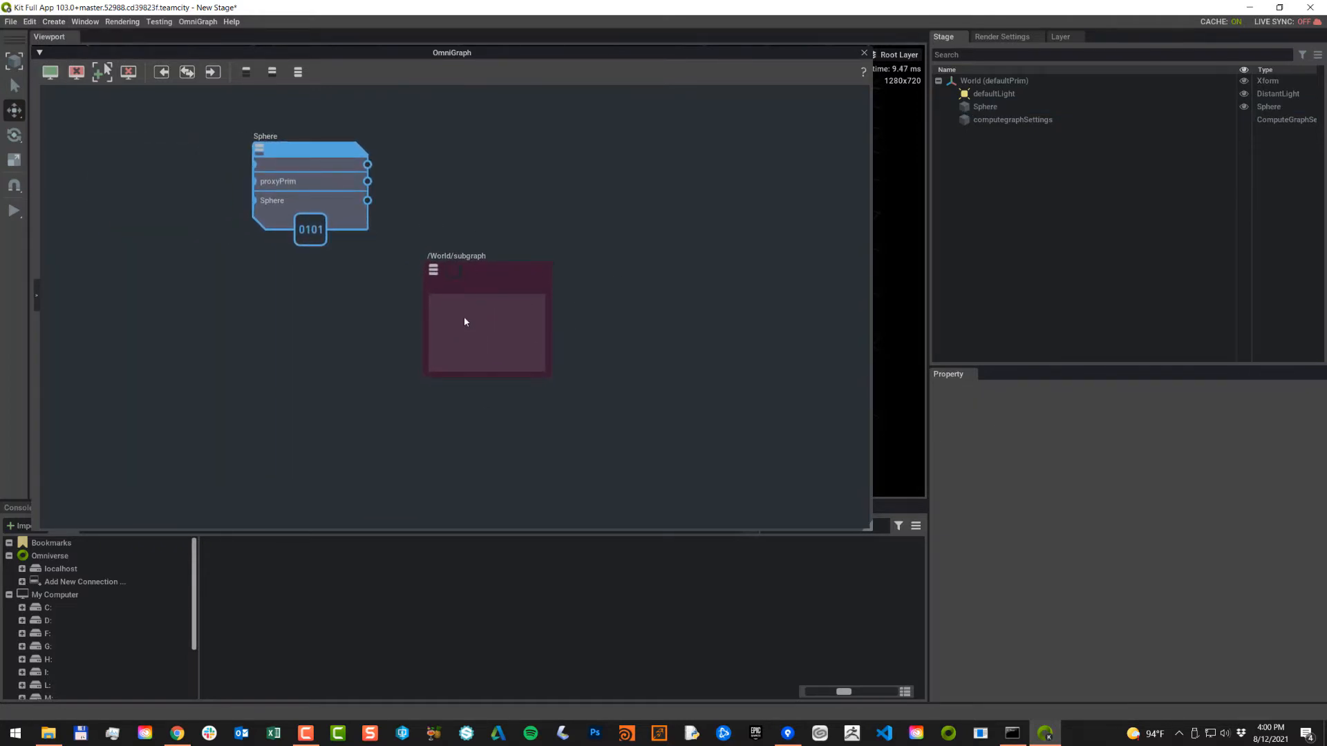
# Step: Add a particle system: solver node inside the subgraph
pyautogui.rightClick(479, 333)
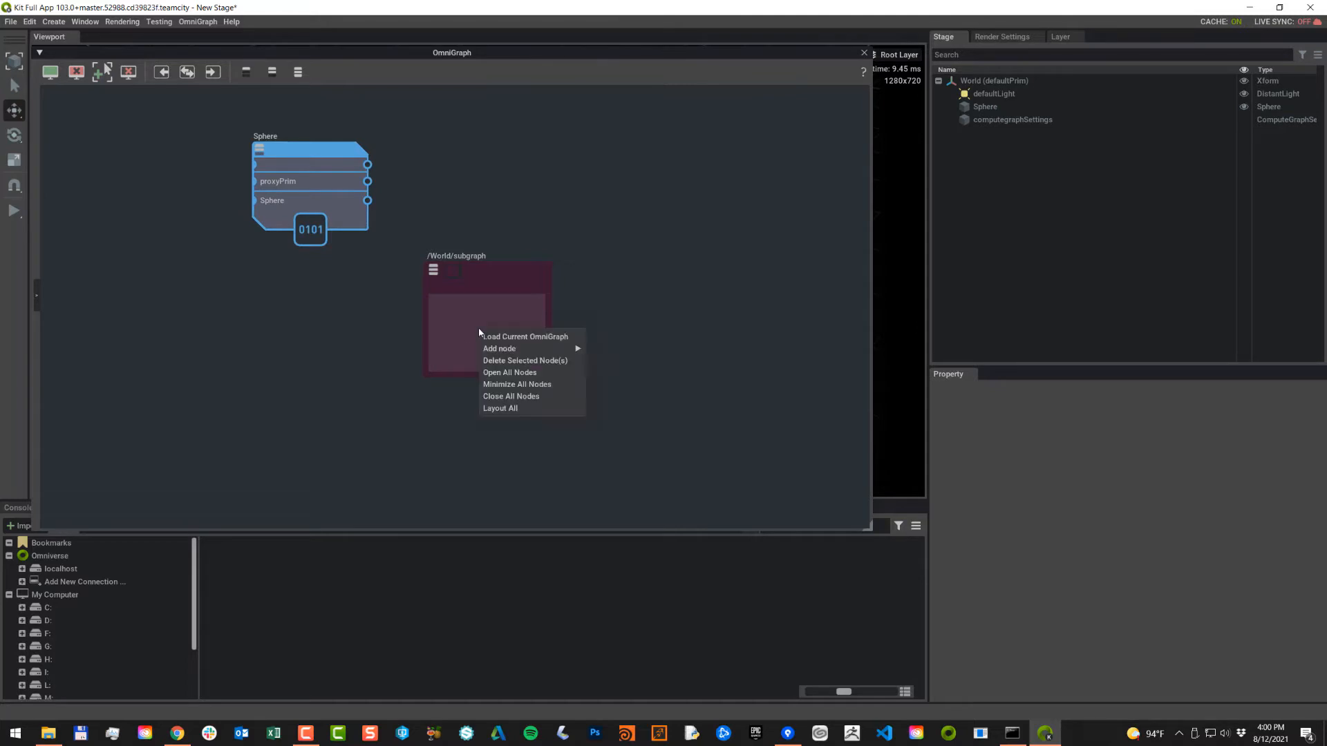
pyautogui.moveTo(525, 349)
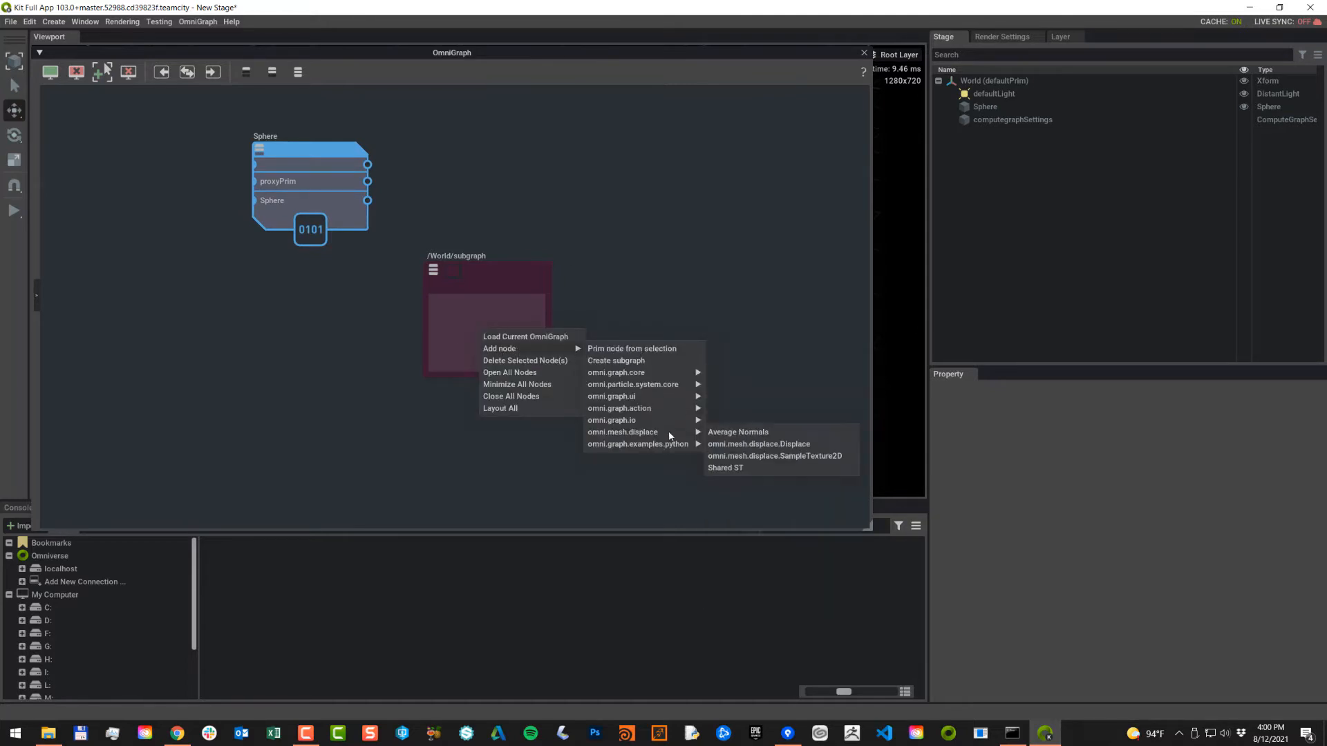
pyautogui.moveTo(658, 385)
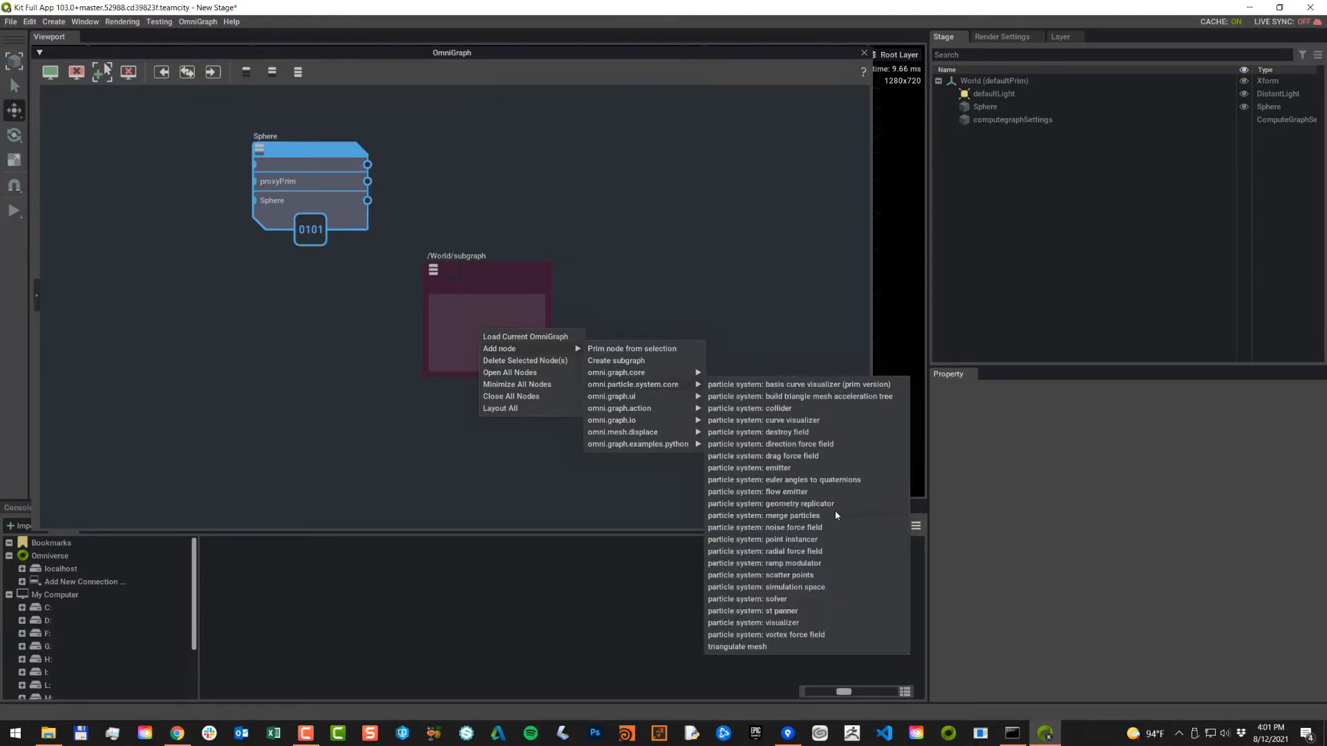
pyautogui.click(777, 600)
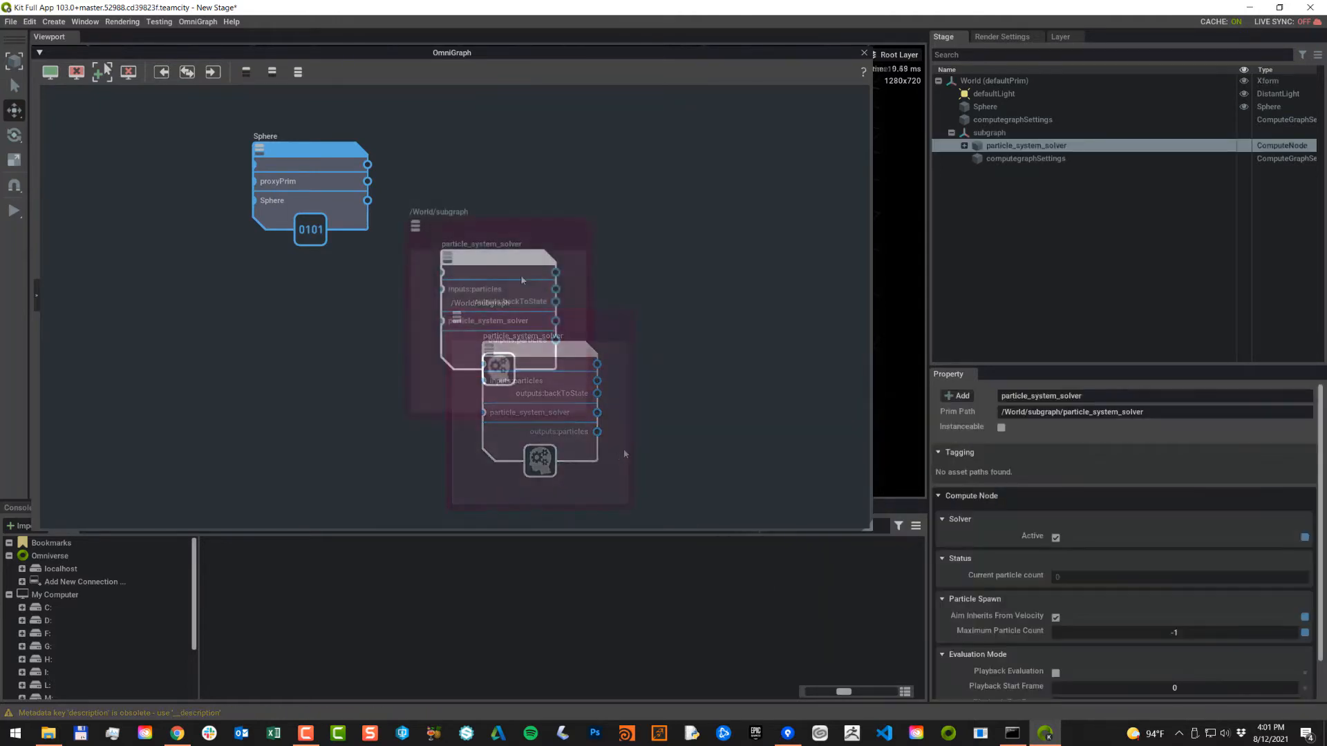
# Step: Drag the solver's state prim from the Stage into the graph as a state node
pyautogui.click(964, 146)
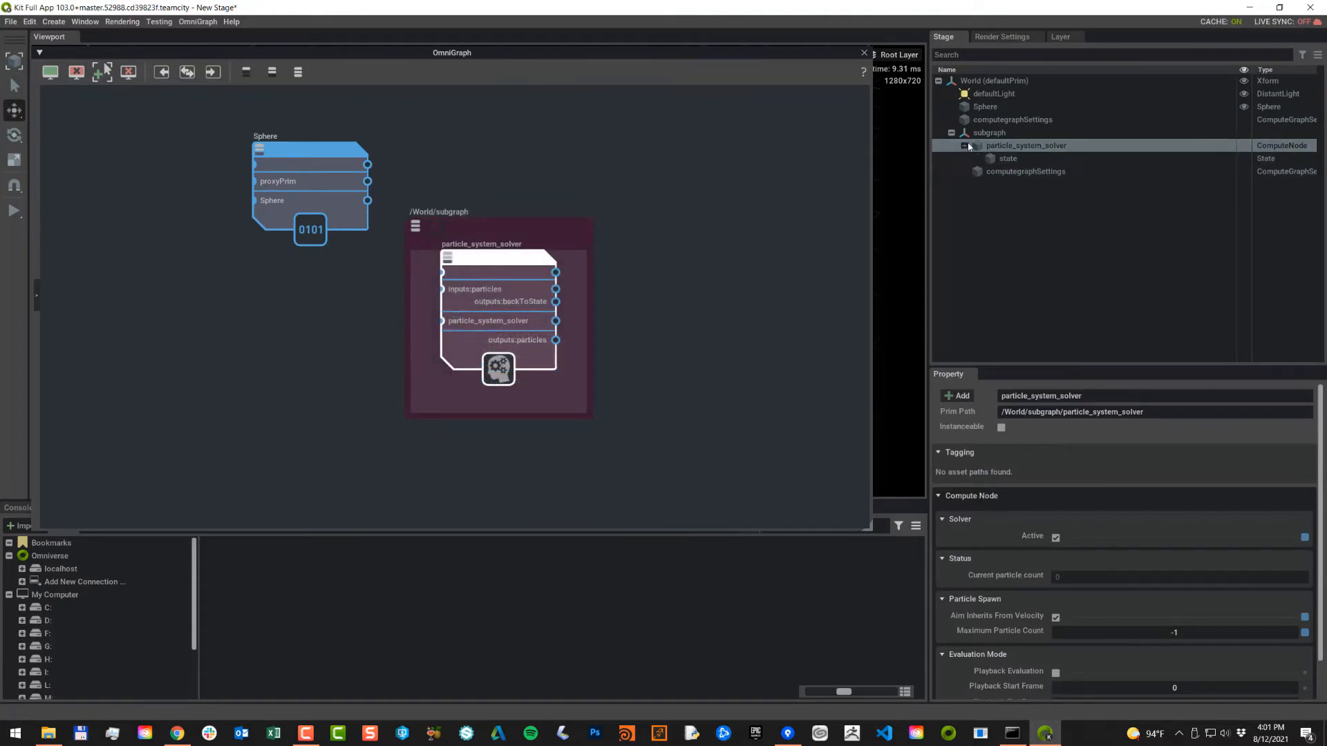
pyautogui.click(1007, 159)
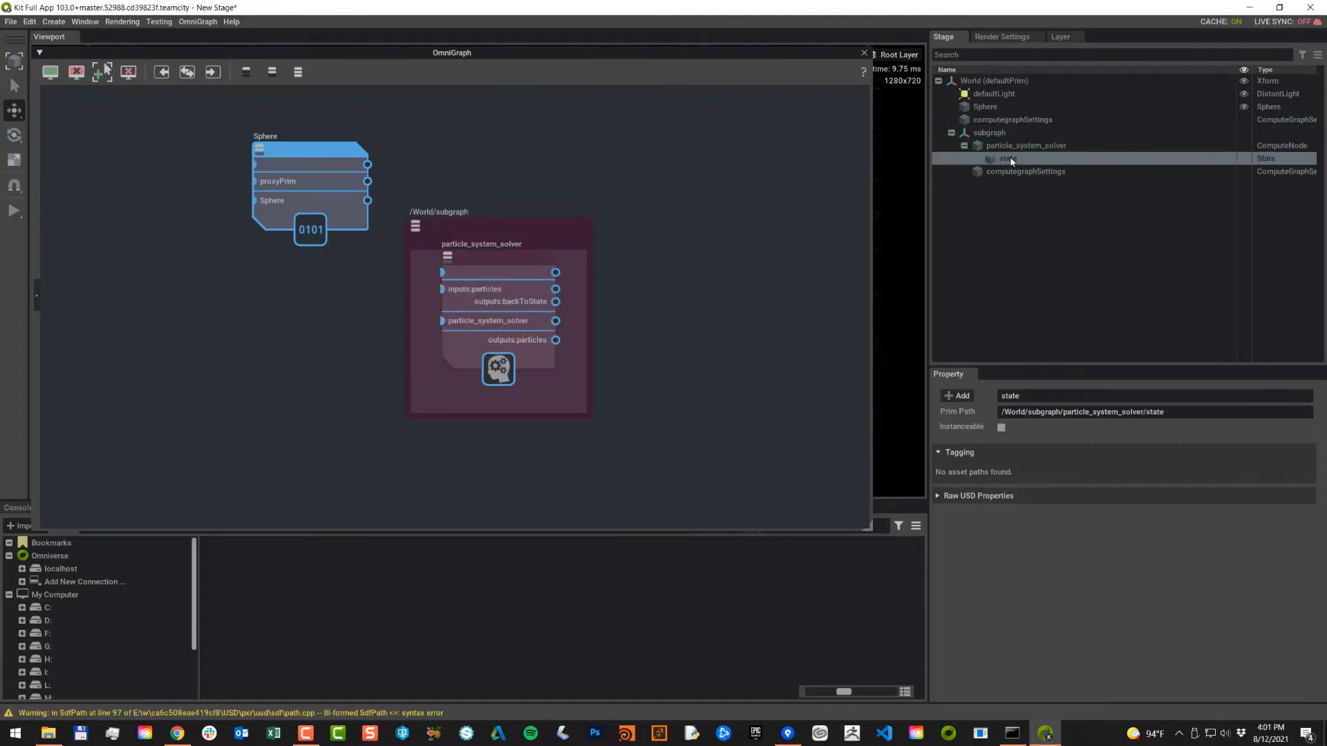
pyautogui.moveTo(1008, 158); pyautogui.dragTo(282, 455)
pyautogui.moveTo(680, 350); pyautogui.dragTo(701, 284, button='middle')
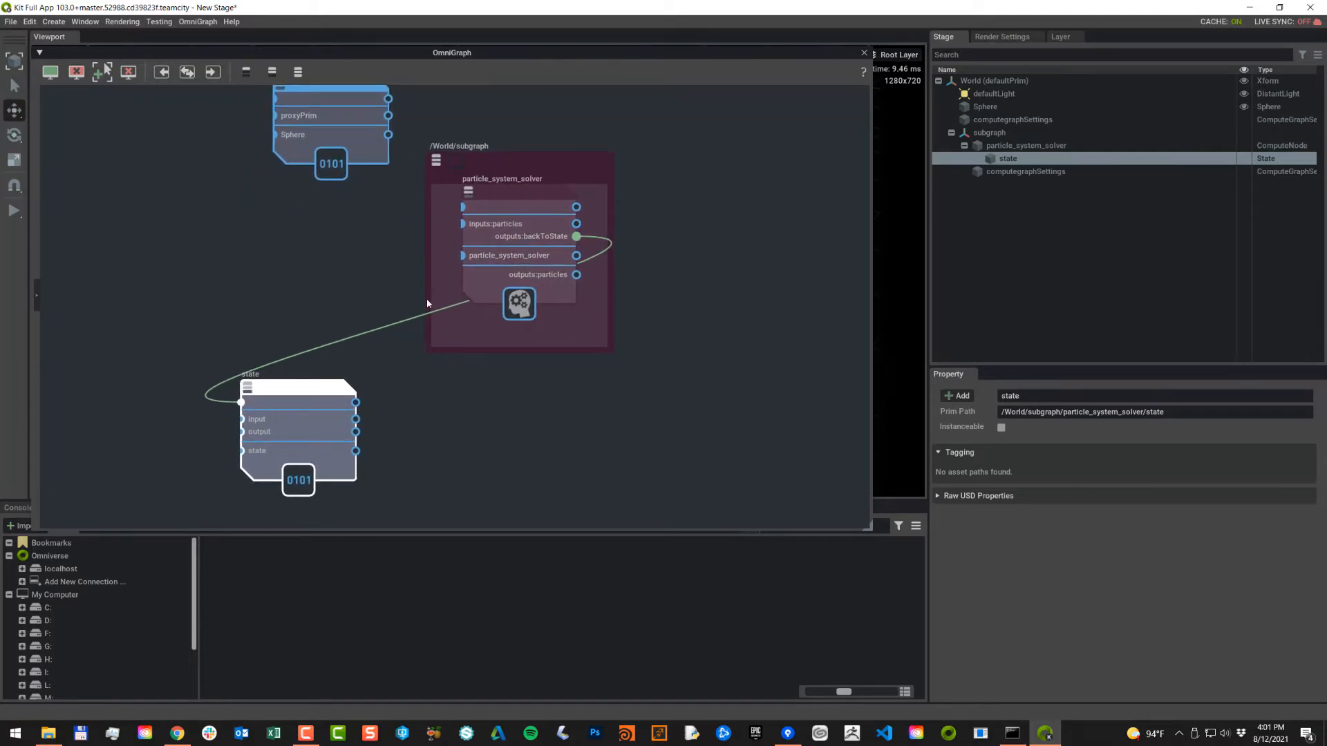
# Step: Add a particle system emitter node to the subgraph and move it left
pyautogui.rightClick(445, 260)
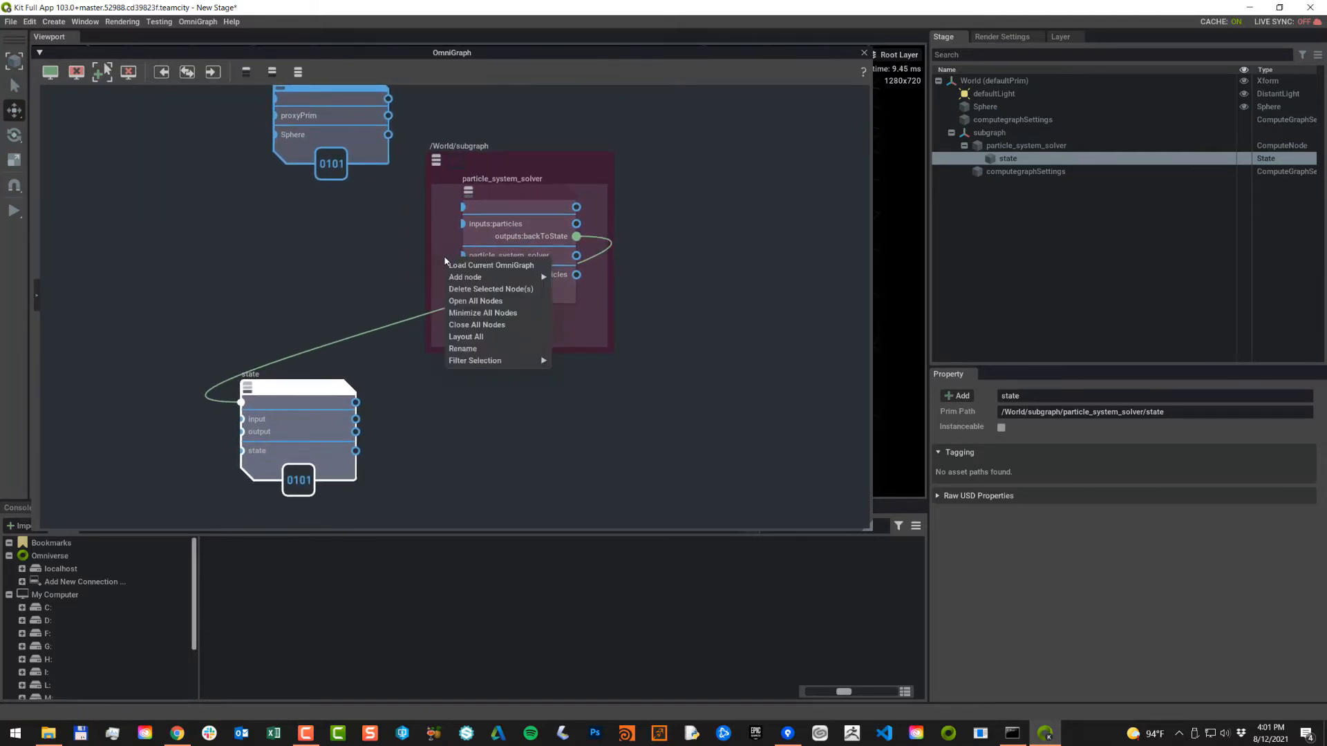
pyautogui.moveTo(458, 280)
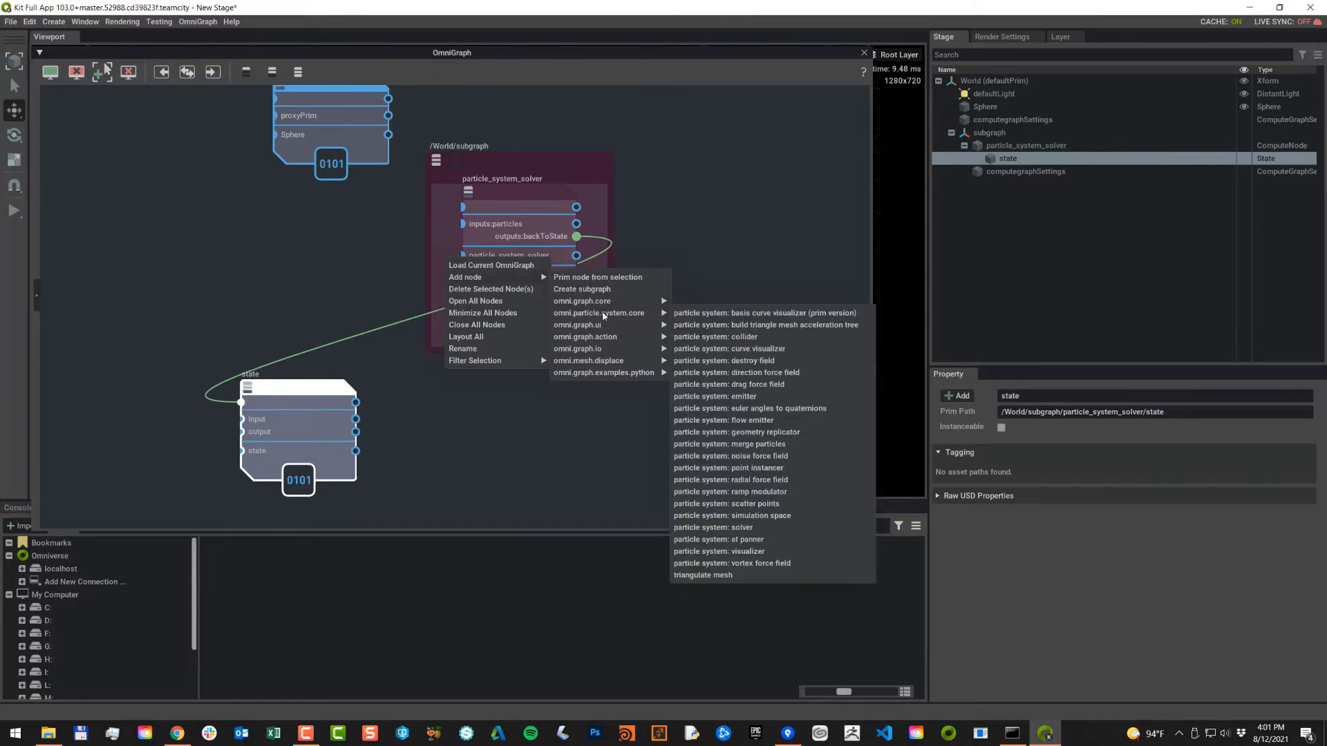
pyautogui.moveTo(607, 302)
pyautogui.moveTo(580, 325)
pyautogui.click(742, 396)
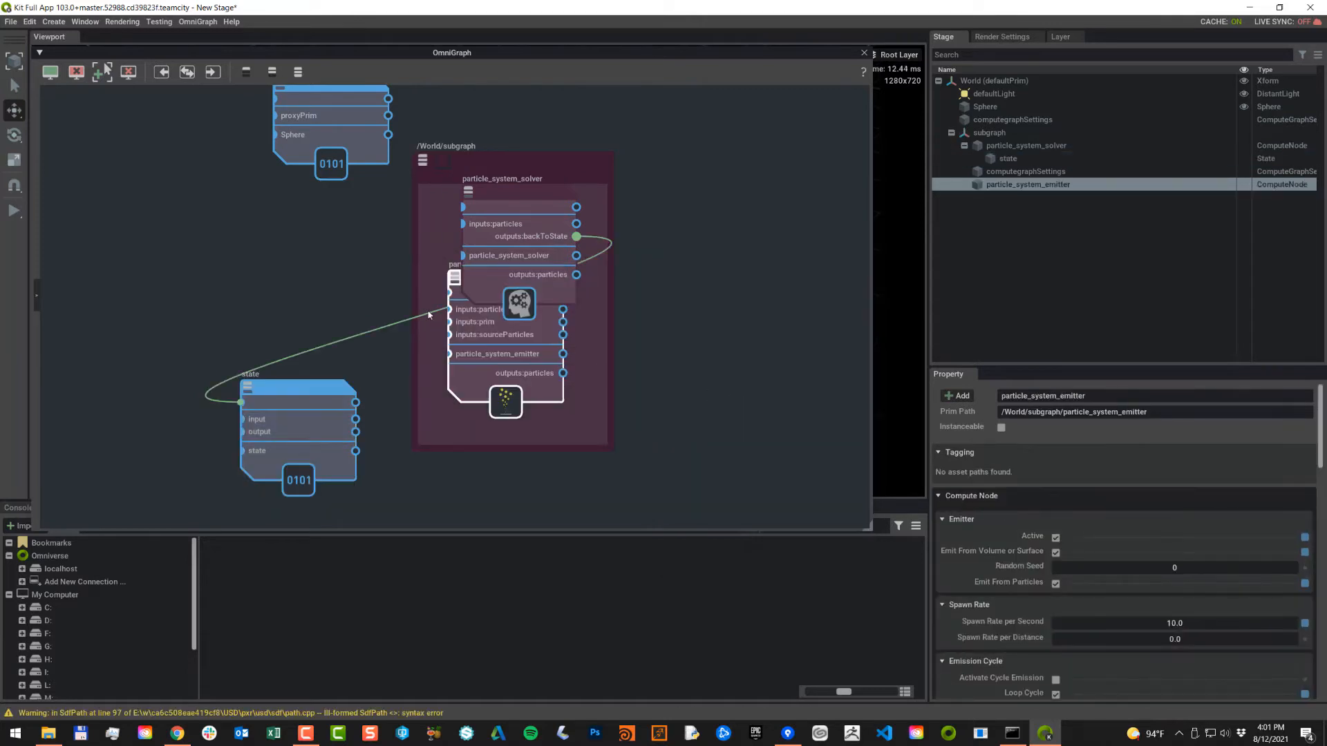
pyautogui.moveTo(470, 356); pyautogui.dragTo(364, 295)
# Step: Connect the emitter's outputs:particles to the solver's inputs:particles, tidying node positions
pyautogui.moveTo(314, 389); pyautogui.dragTo(335, 424, button='middle')
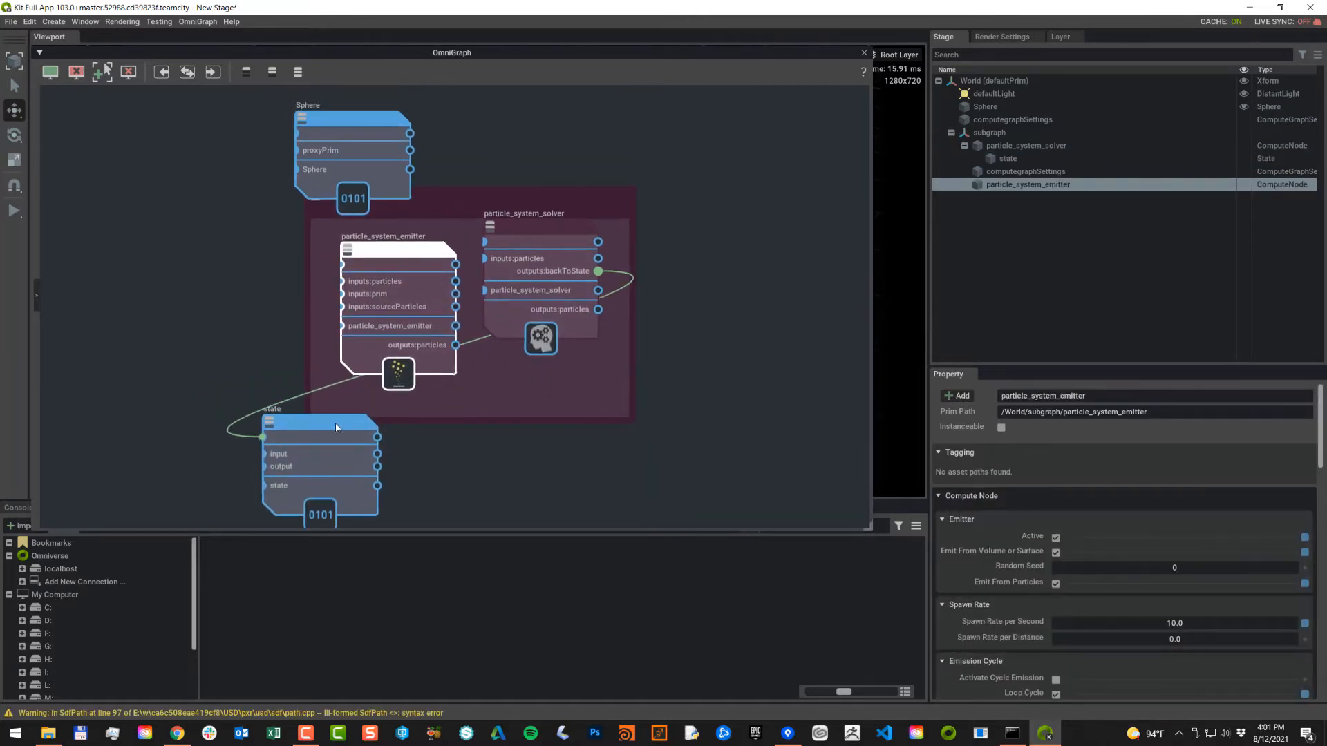
pyautogui.moveTo(334, 426); pyautogui.dragTo(317, 462)
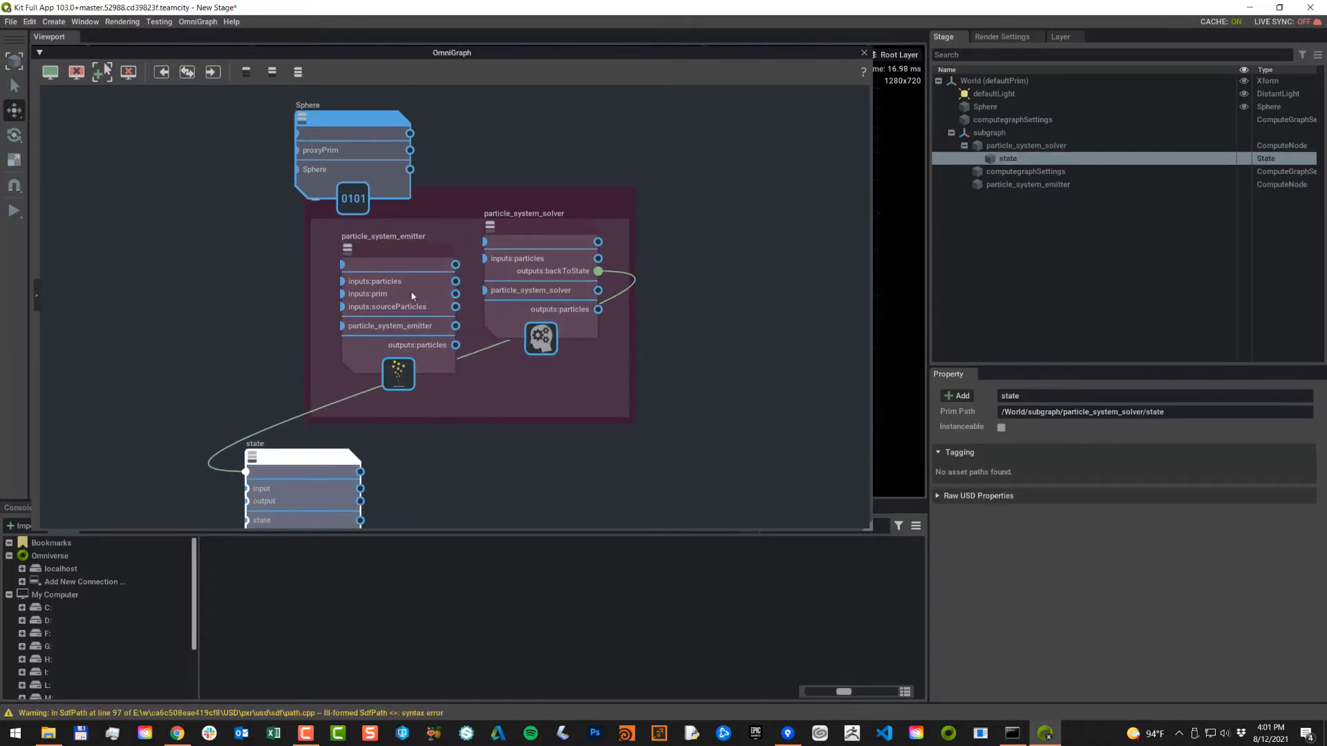
pyautogui.moveTo(393, 256); pyautogui.dragTo(355, 243)
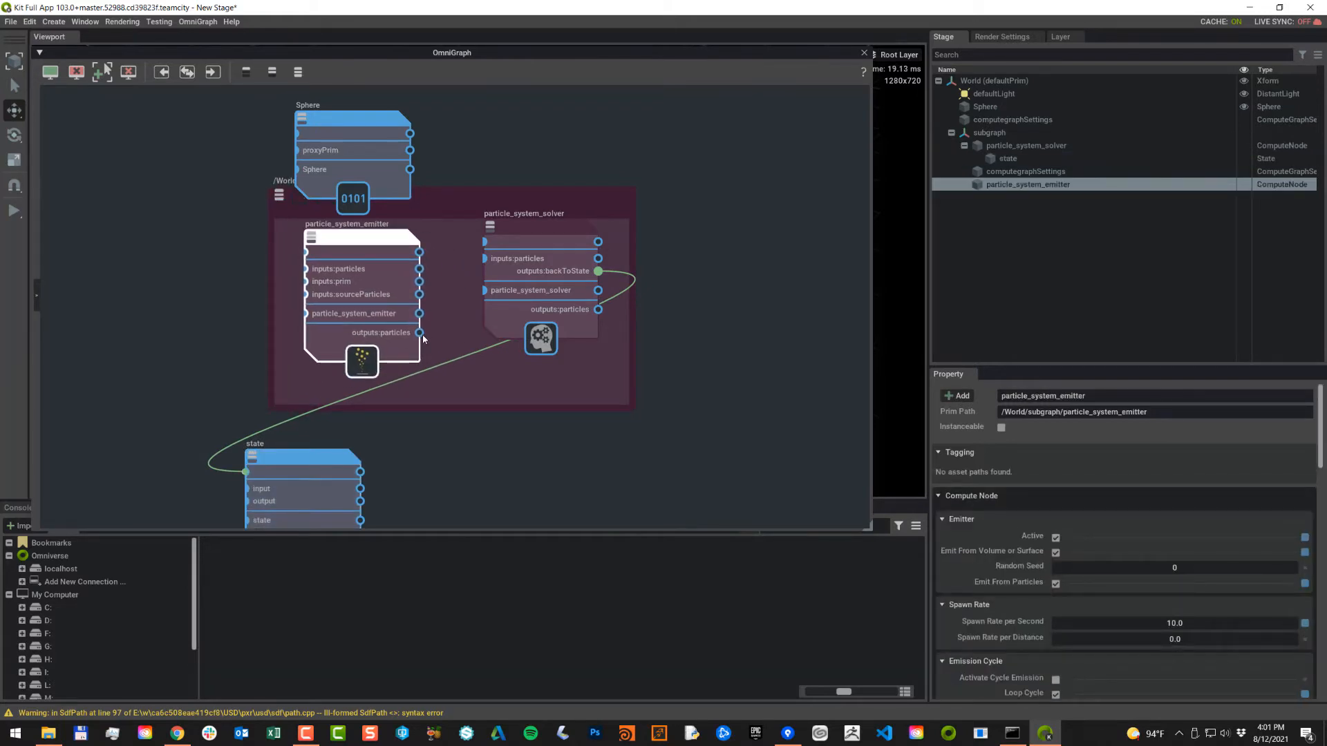
pyautogui.moveTo(419, 333); pyautogui.dragTo(427, 334)
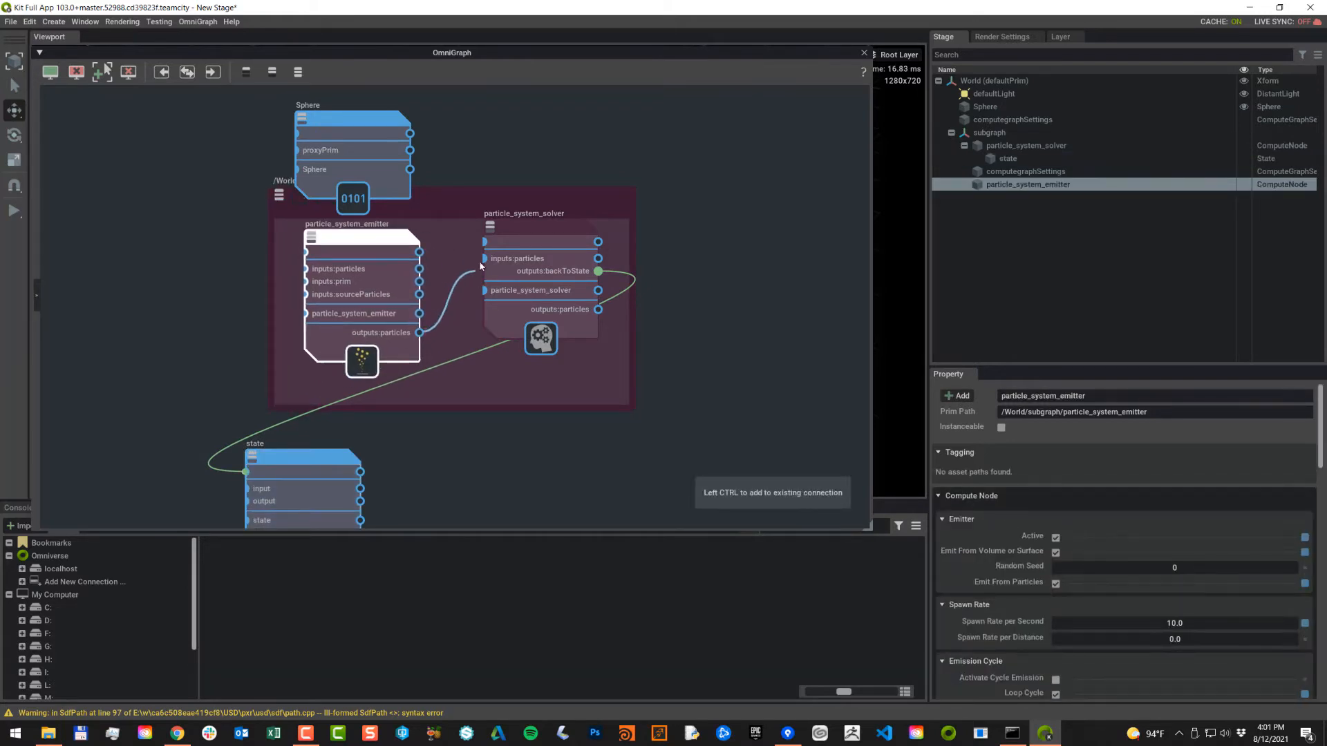
pyautogui.moveTo(480, 266); pyautogui.dragTo(484, 259)
pyautogui.moveTo(360, 138); pyautogui.dragTo(295, 129)
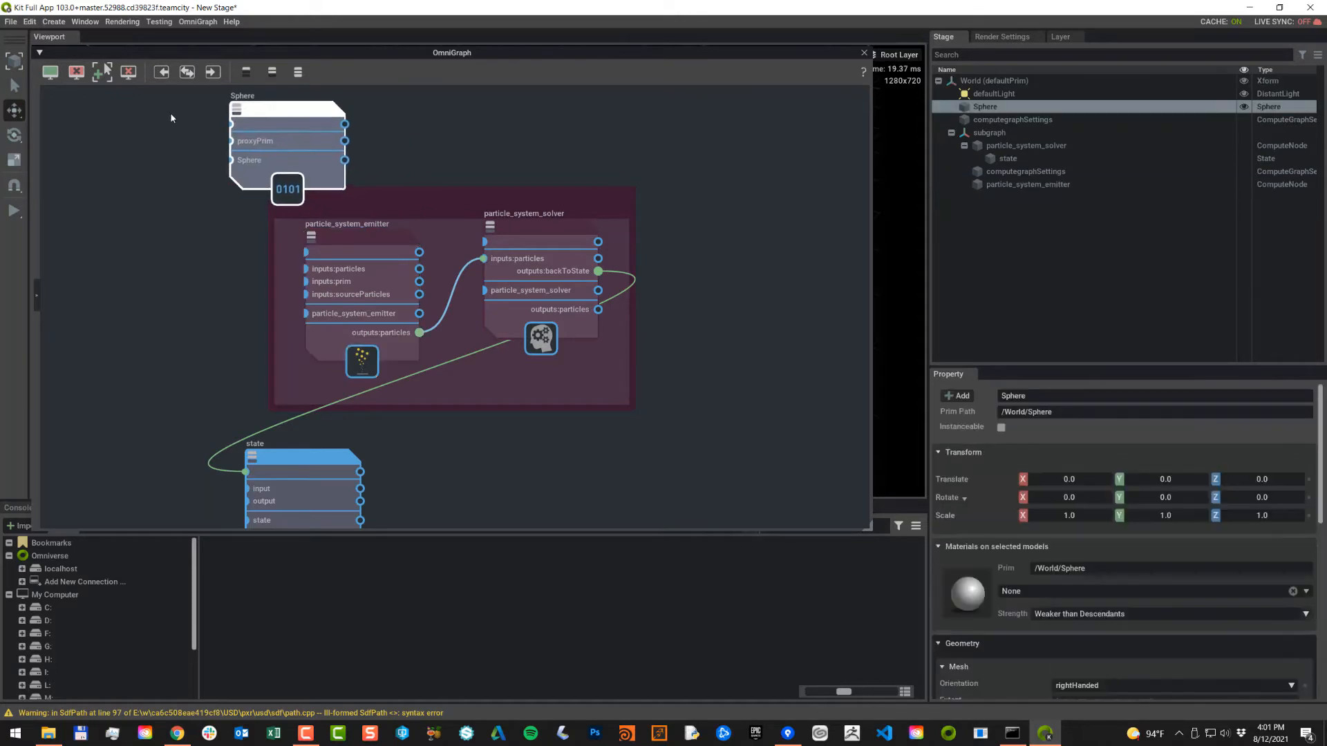
# Step: Wire the Sphere node into the emitter's inputs:prim
pyautogui.moveTo(171, 117); pyautogui.dragTo(136, 142)
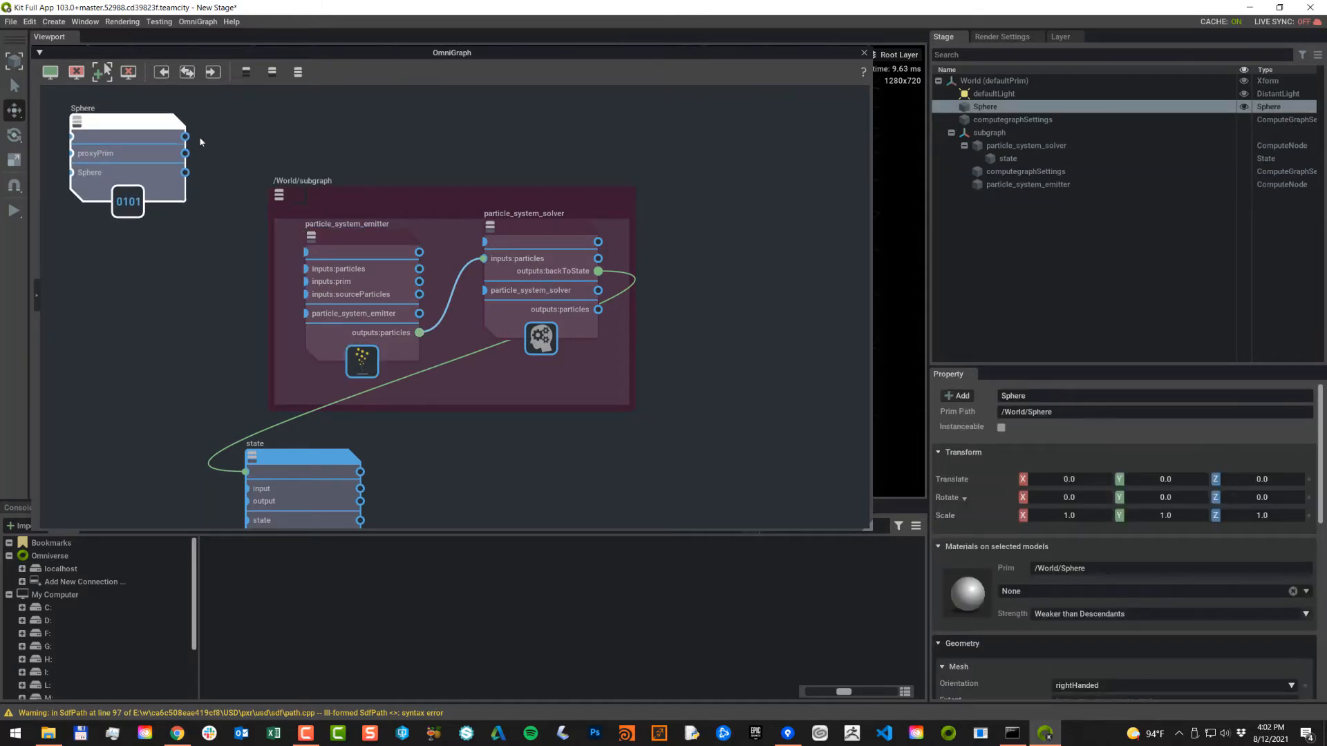
pyautogui.moveTo(185, 137); pyautogui.dragTo(304, 282)
pyautogui.moveTo(136, 146); pyautogui.dragTo(153, 170)
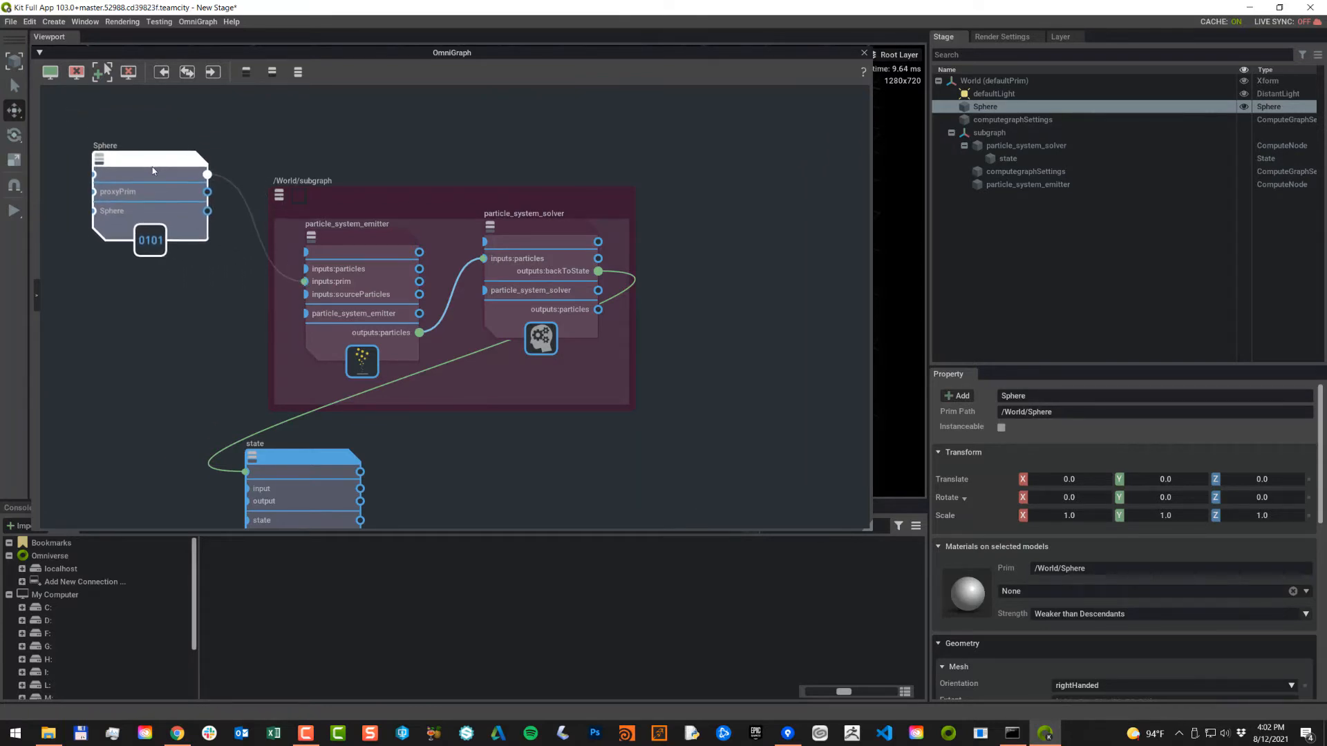
# Step: Wire the state node's output into the emitter's inputs:particles
pyautogui.moveTo(322, 456); pyautogui.dragTo(266, 435)
pyautogui.moveTo(289, 326); pyautogui.dragTo(302, 278)
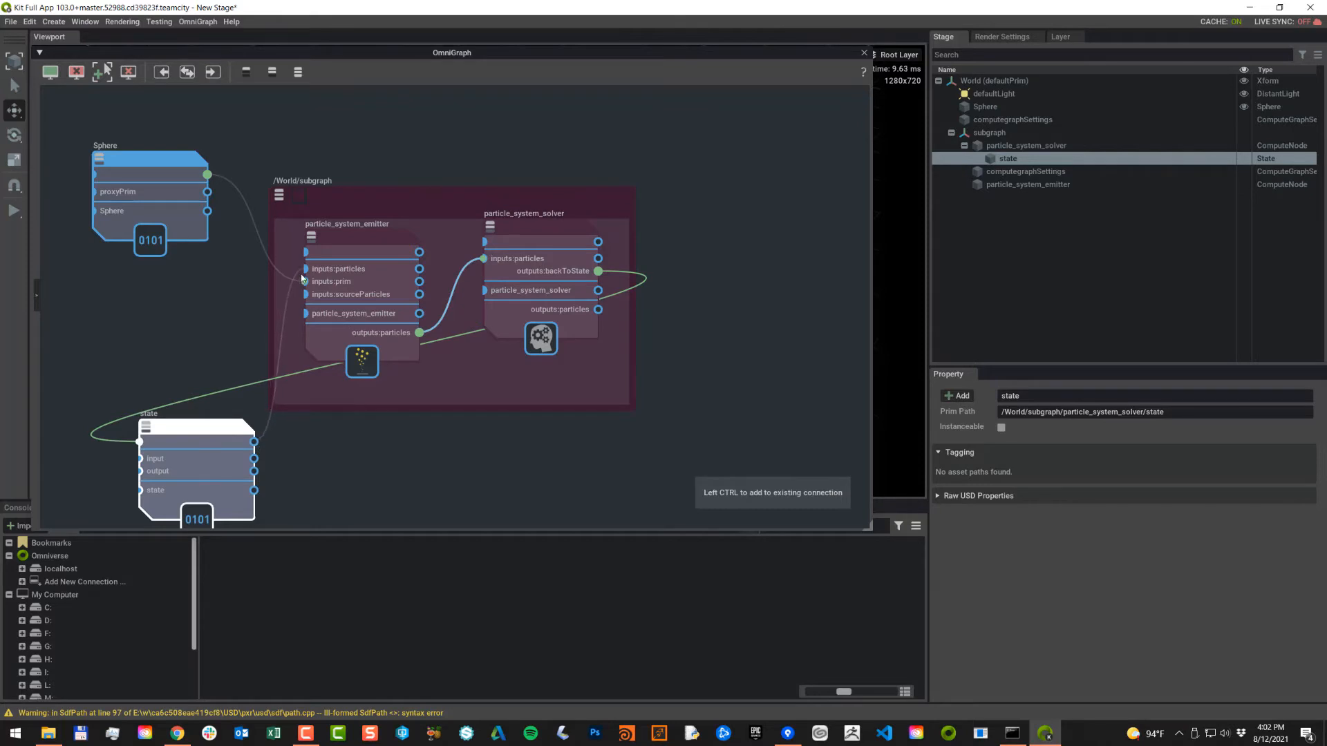
pyautogui.moveTo(301, 276); pyautogui.dragTo(304, 271)
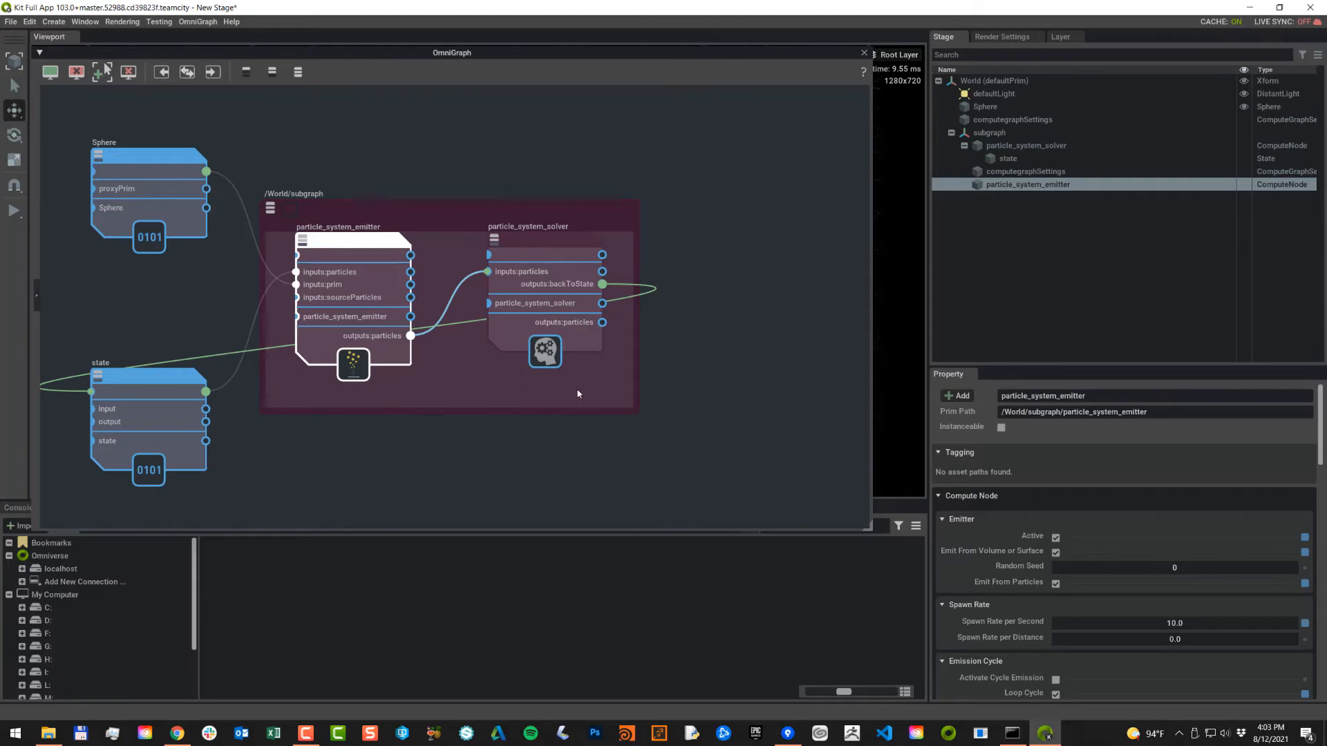
# Step: Add a particle_system_geometry_replicator node inside the subgraph
pyautogui.rightClick(594, 389)
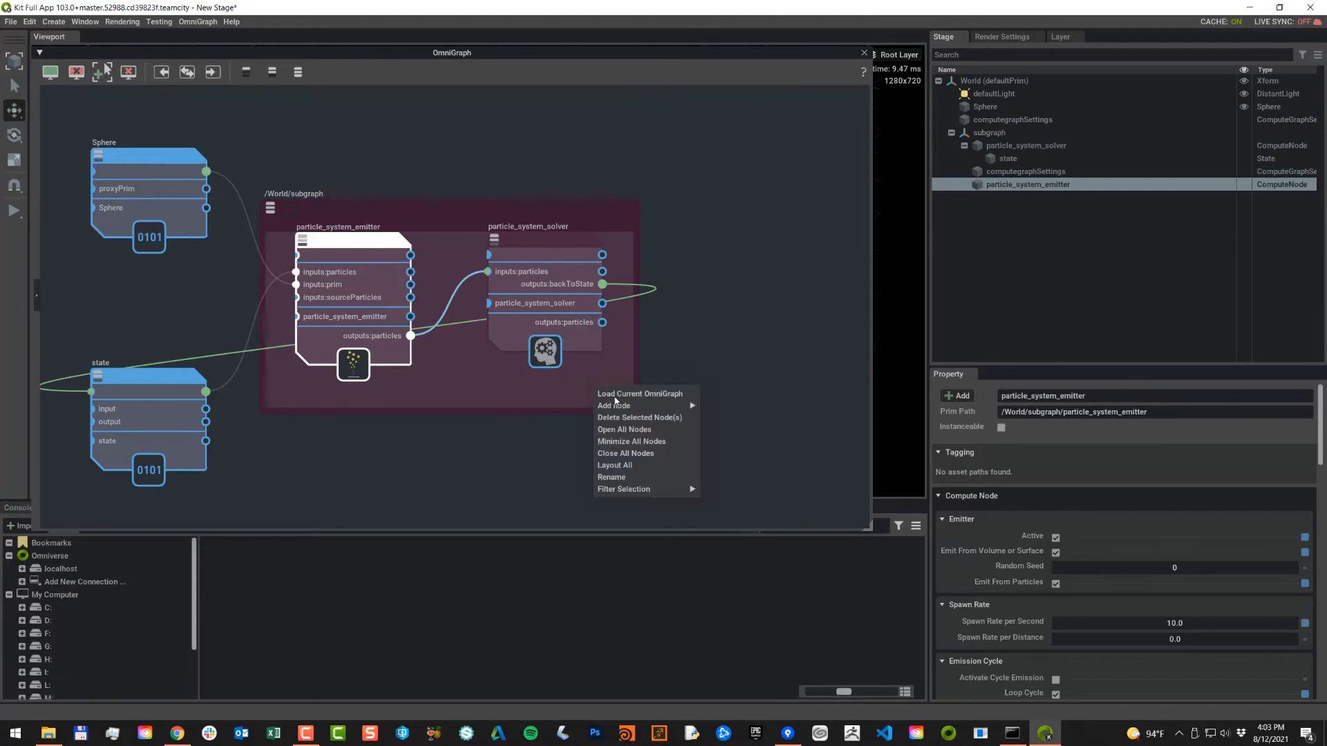
pyautogui.moveTo(616, 406)
pyautogui.moveTo(730, 443)
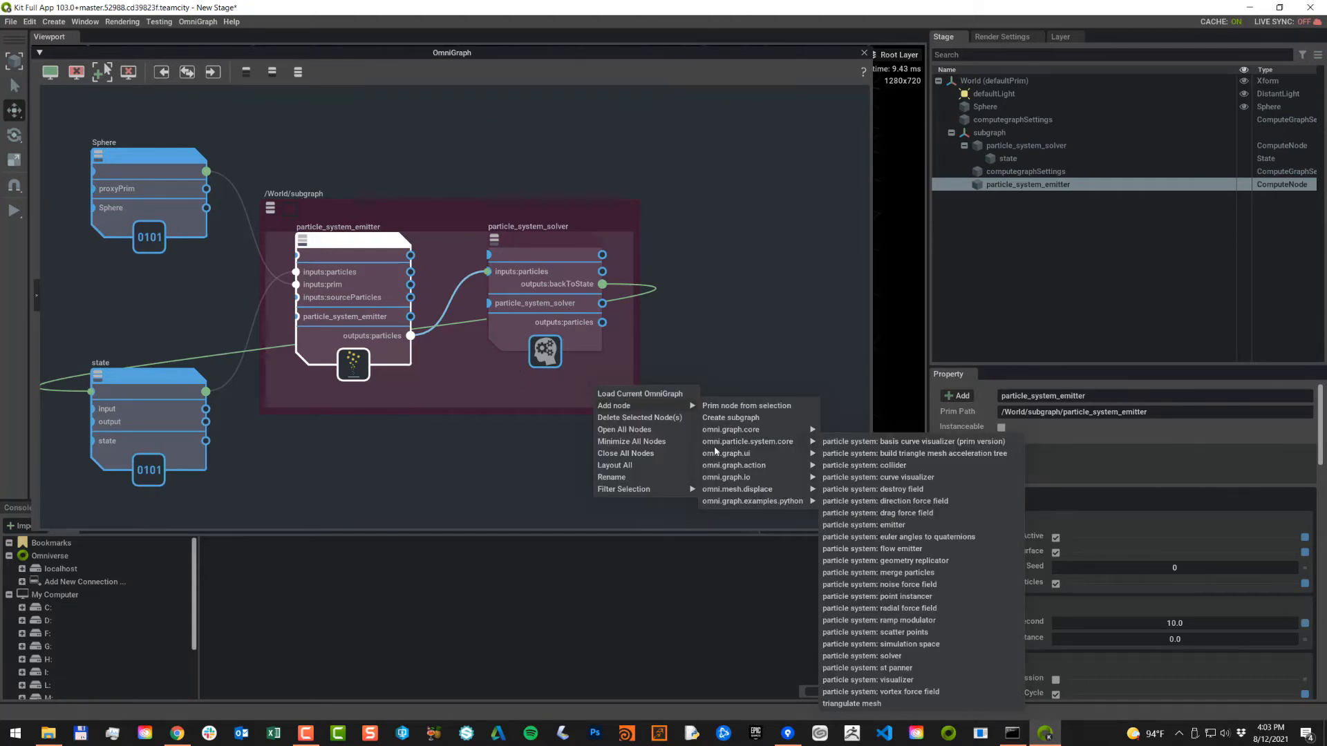
pyautogui.moveTo(805, 453)
pyautogui.click(897, 560)
pyautogui.moveTo(689, 405); pyautogui.dragTo(765, 285)
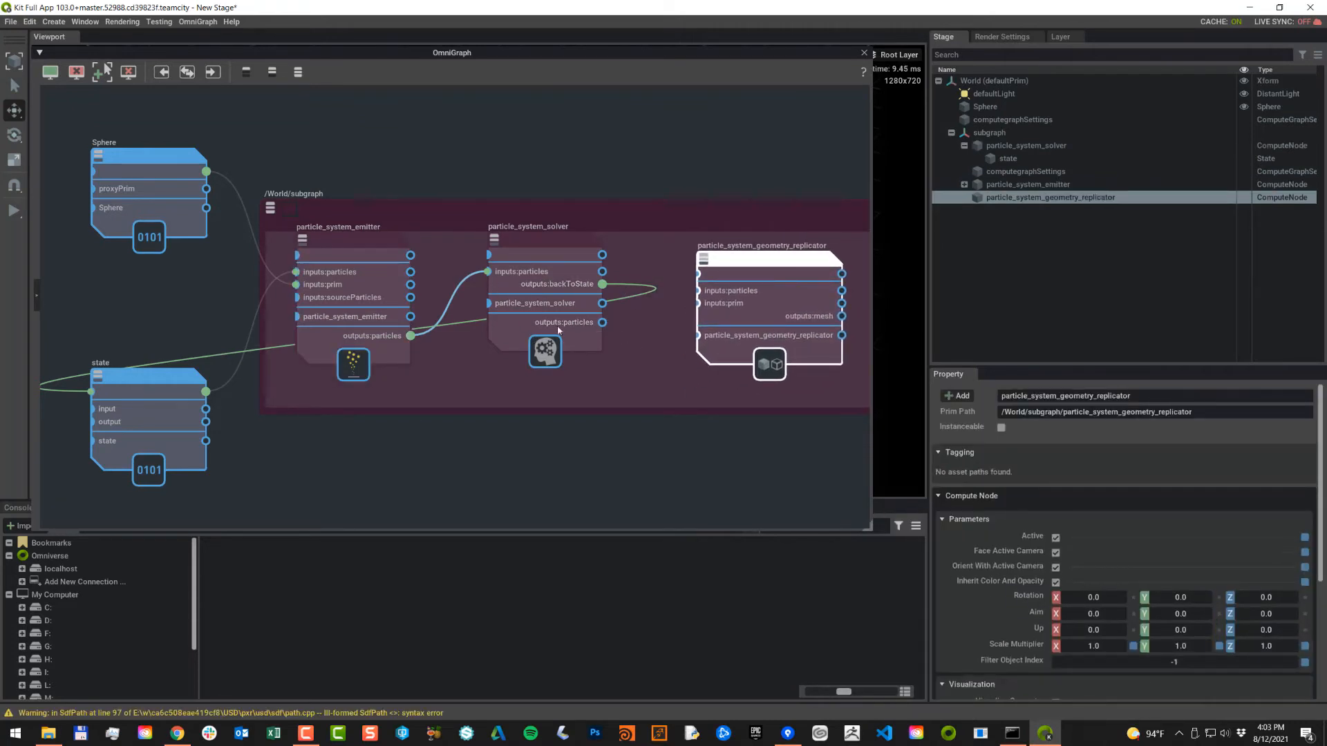
# Step: Connect the solver's outputs:particles to the replicator's inputs:particles
pyautogui.moveTo(602, 322); pyautogui.dragTo(697, 291)
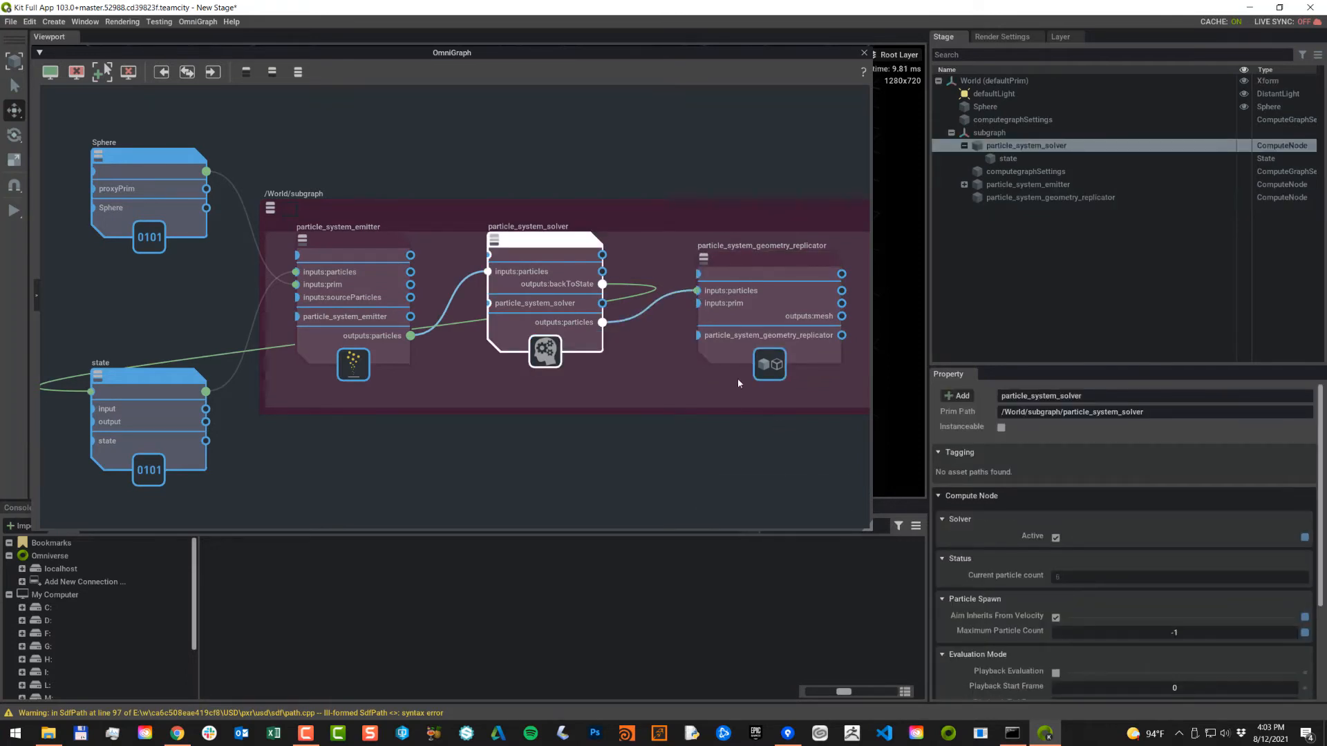
pyautogui.moveTo(719, 370); pyautogui.dragTo(592, 386, button='middle')
pyautogui.moveTo(641, 278); pyautogui.dragTo(635, 270)
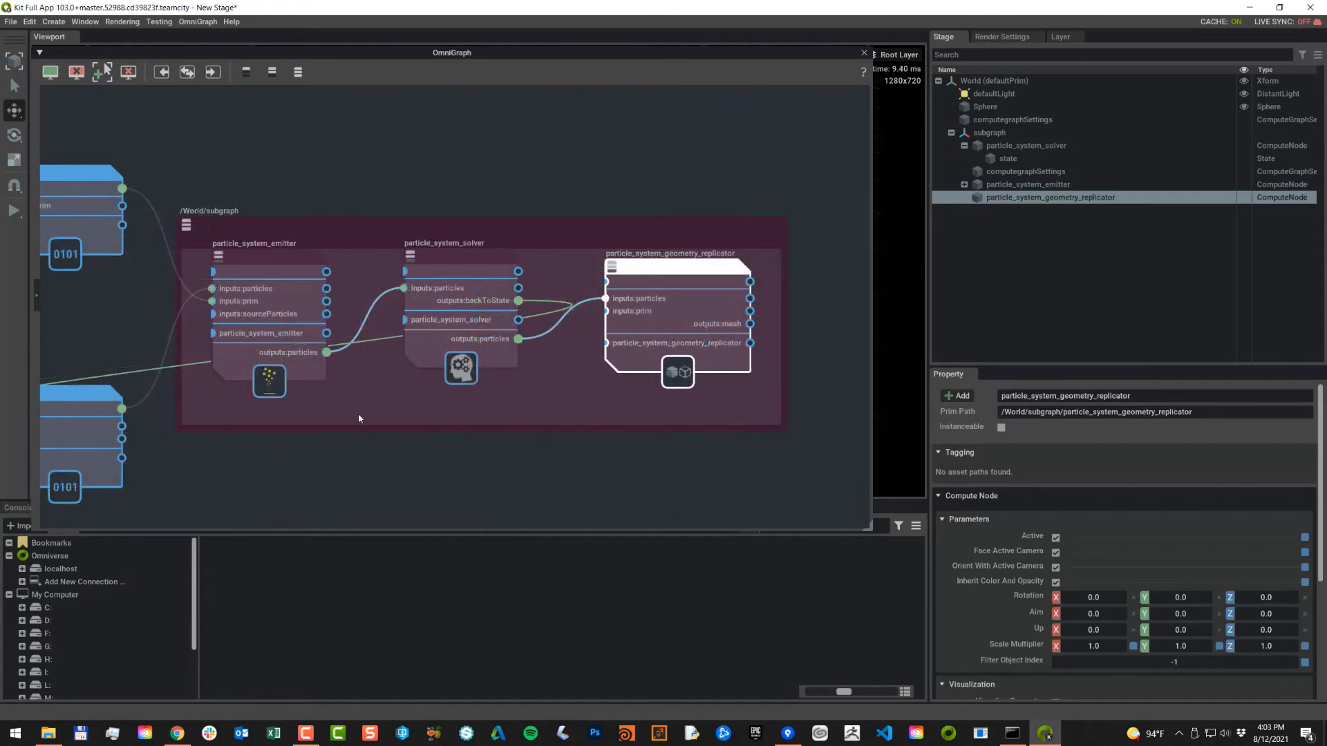
# Step: Create a sprite mesh via Create > Particles and position its node below the subgraph
pyautogui.click(56, 23)
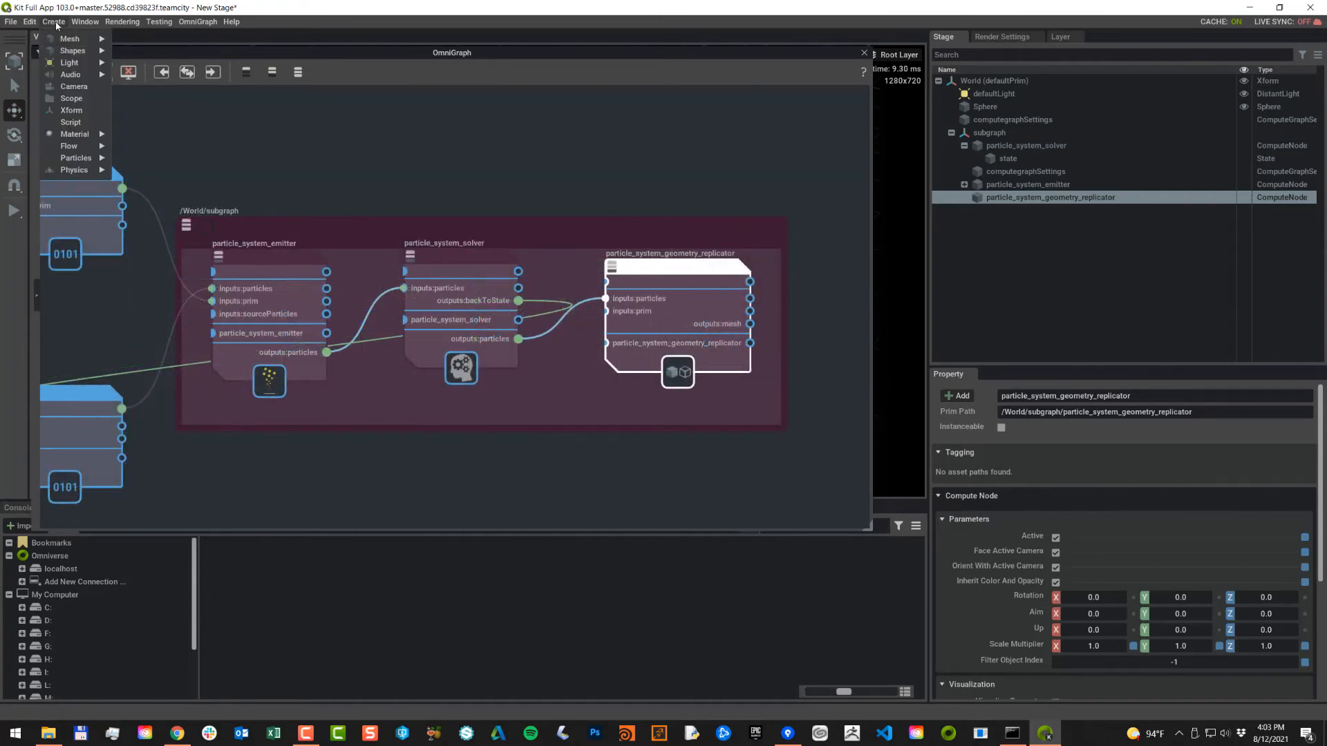
pyautogui.moveTo(80, 162)
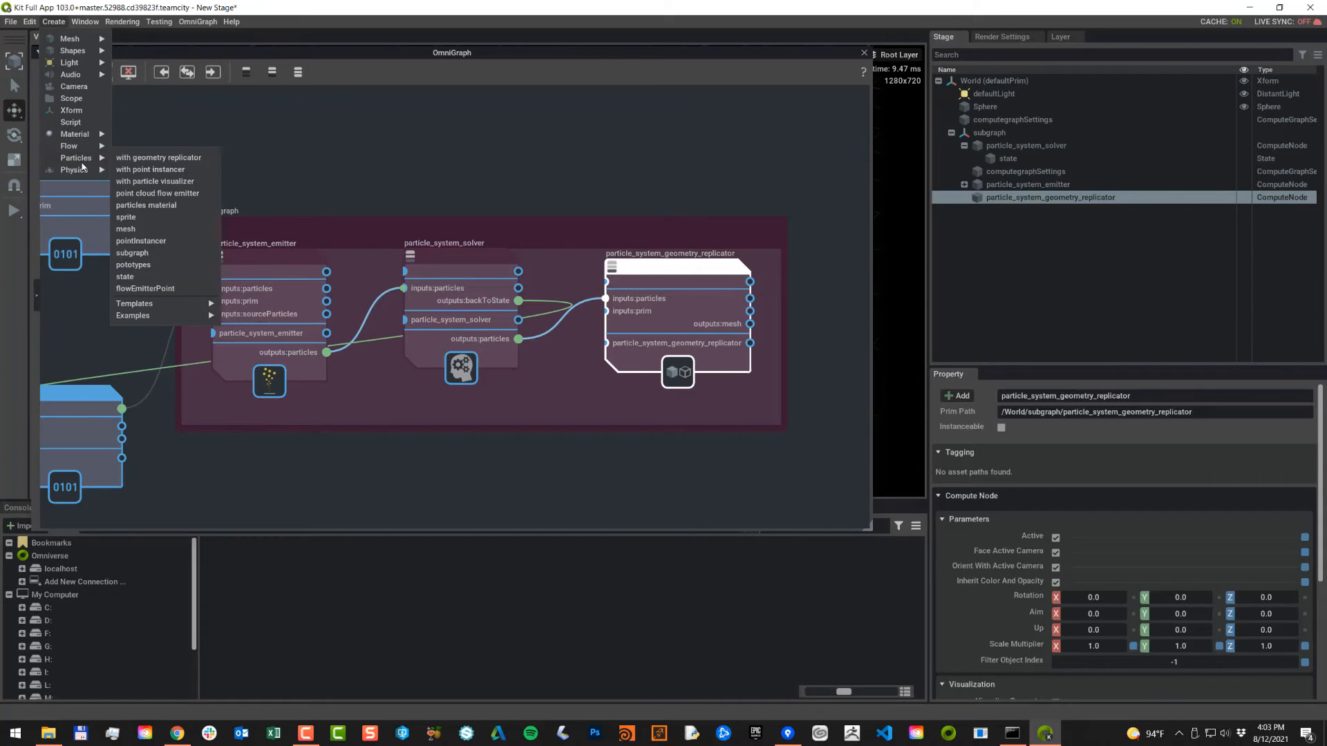
pyautogui.click(141, 217)
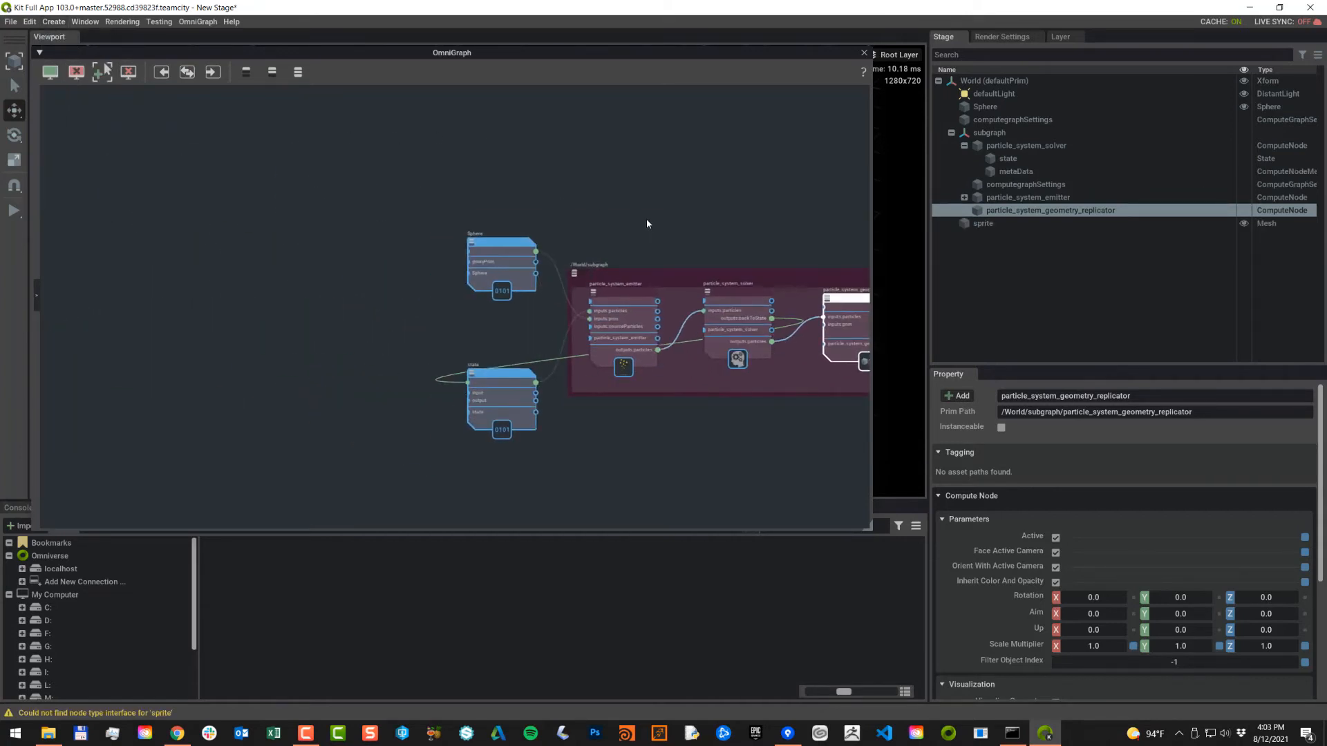
pyautogui.moveTo(646, 220); pyautogui.dragTo(633, 214, button='middle')
pyautogui.scroll(-3, 622, 212)
pyautogui.moveTo(220, 331); pyautogui.dragTo(759, 342)
pyautogui.moveTo(733, 385); pyautogui.dragTo(635, 411, button='middle')
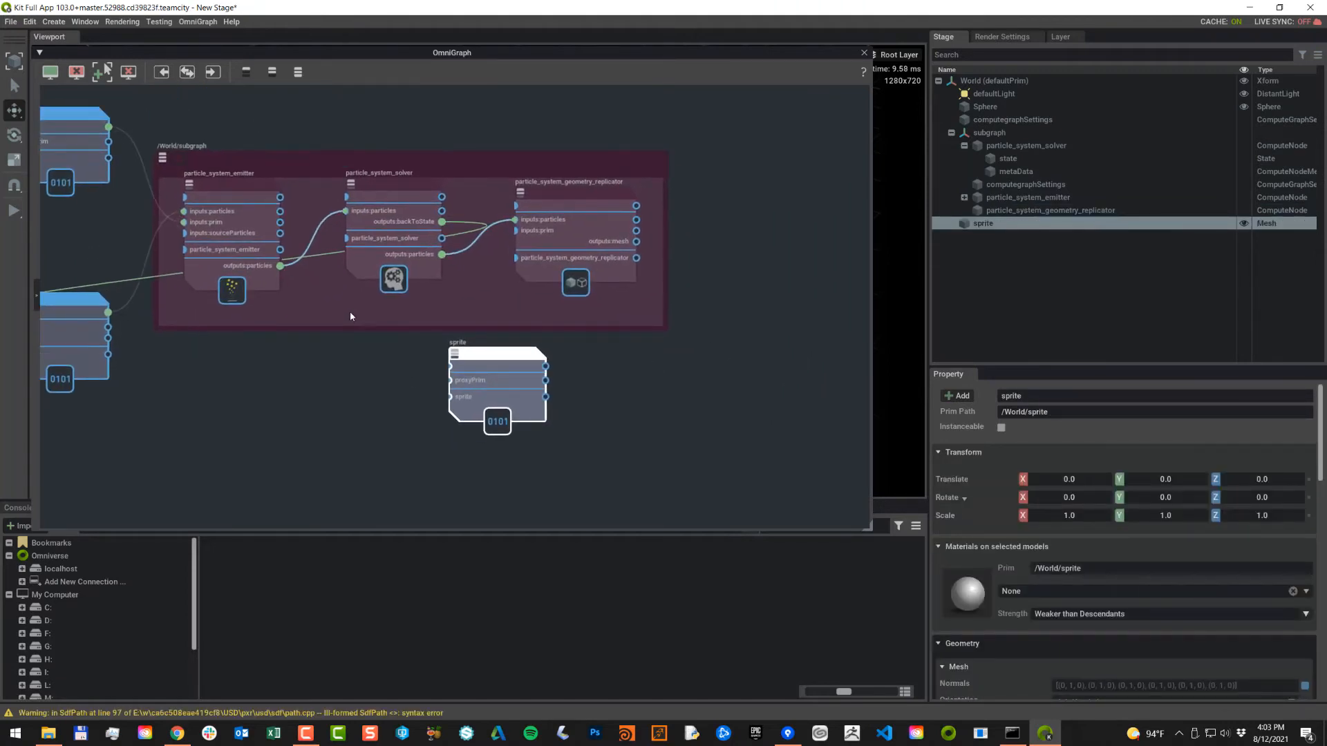
pyautogui.scroll(5, 543, 323)
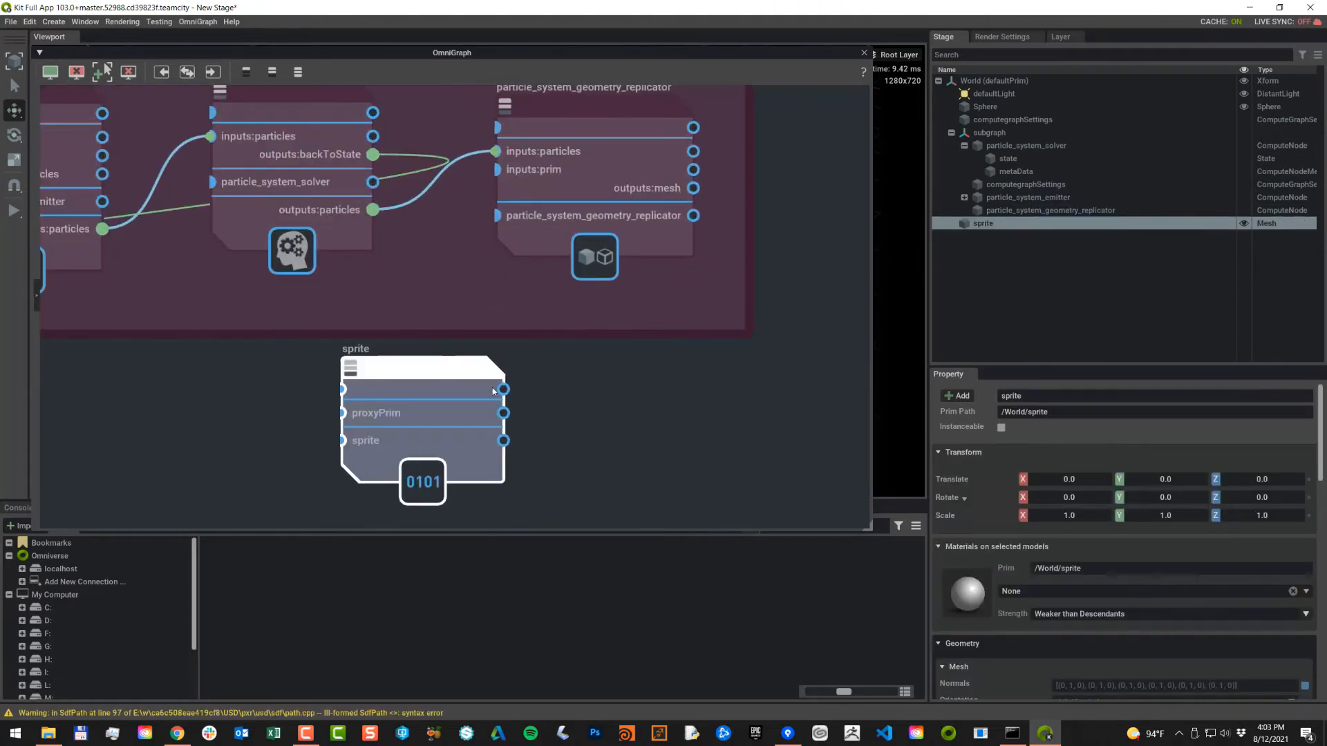
# Step: Connect the sprite node to the geometry replicator's inputs:prim
pyautogui.moveTo(453, 379); pyautogui.dragTo(512, 290)
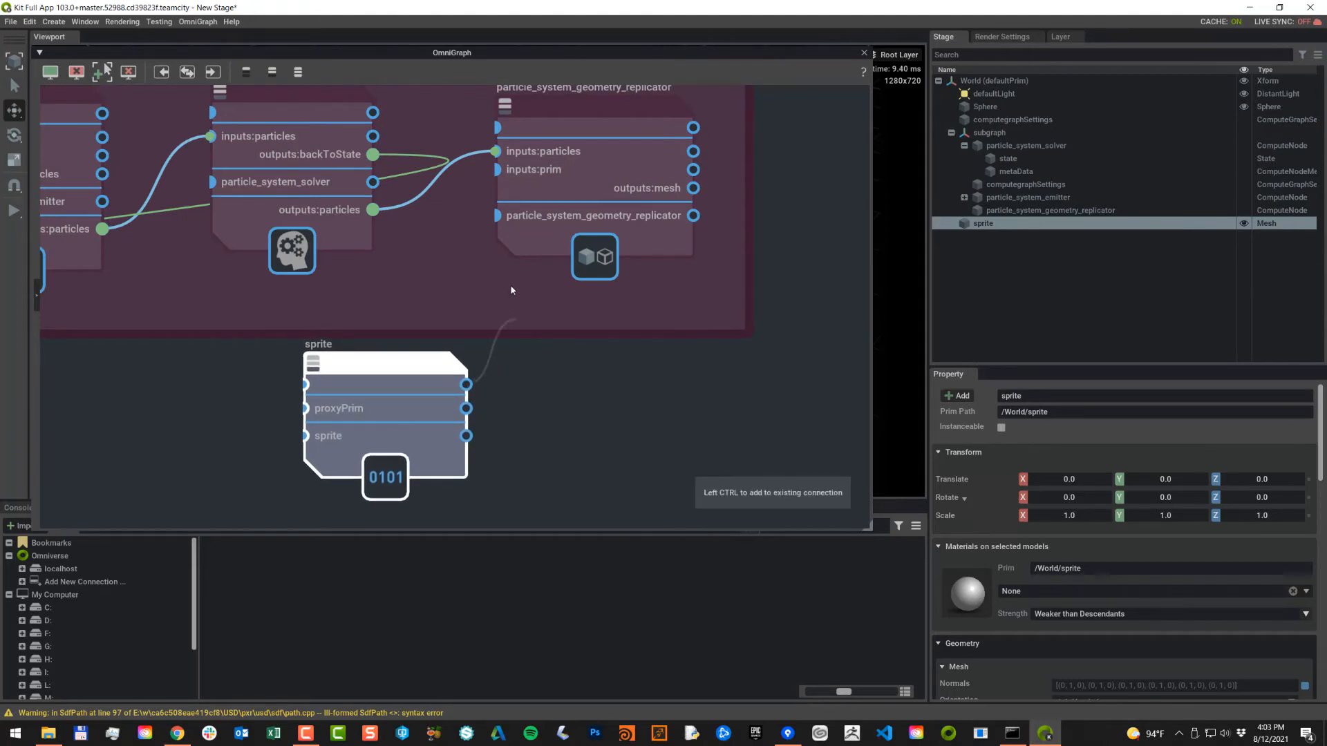
pyautogui.moveTo(475, 179); pyautogui.dragTo(498, 170)
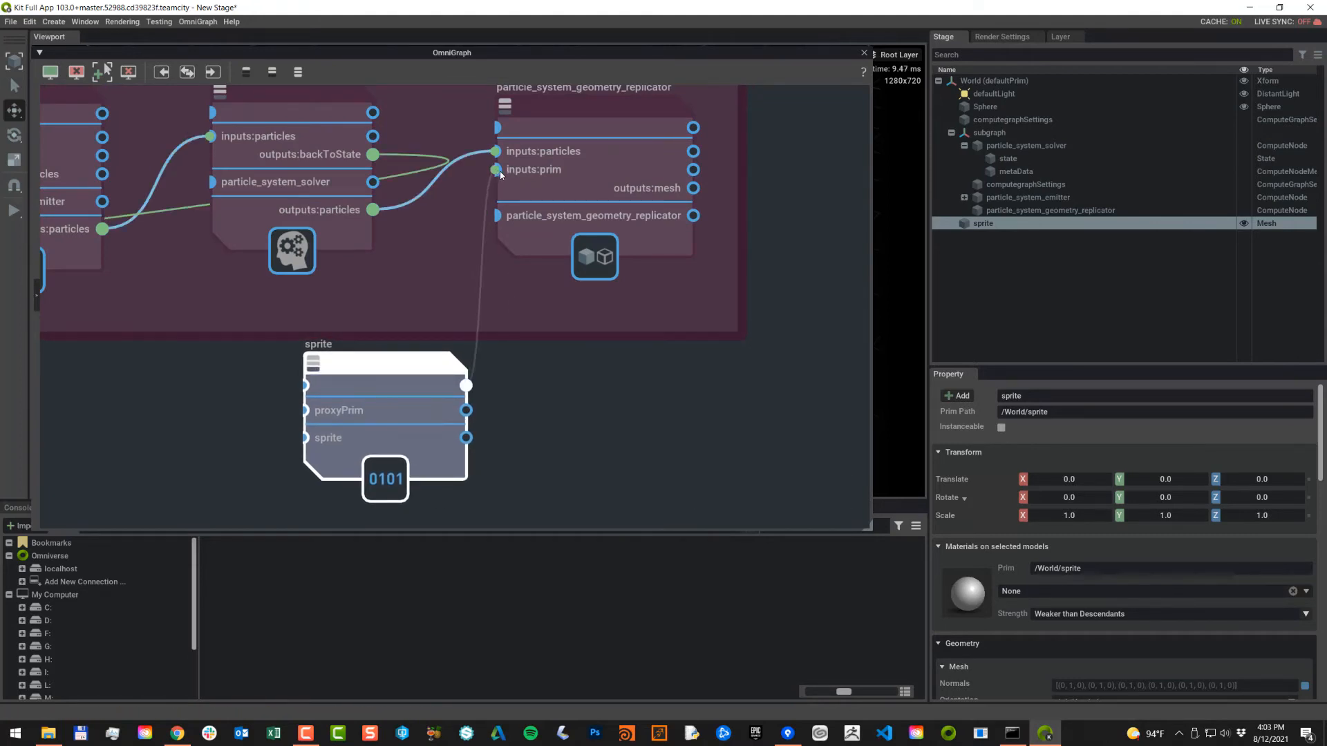
pyautogui.moveTo(397, 359); pyautogui.dragTo(371, 359)
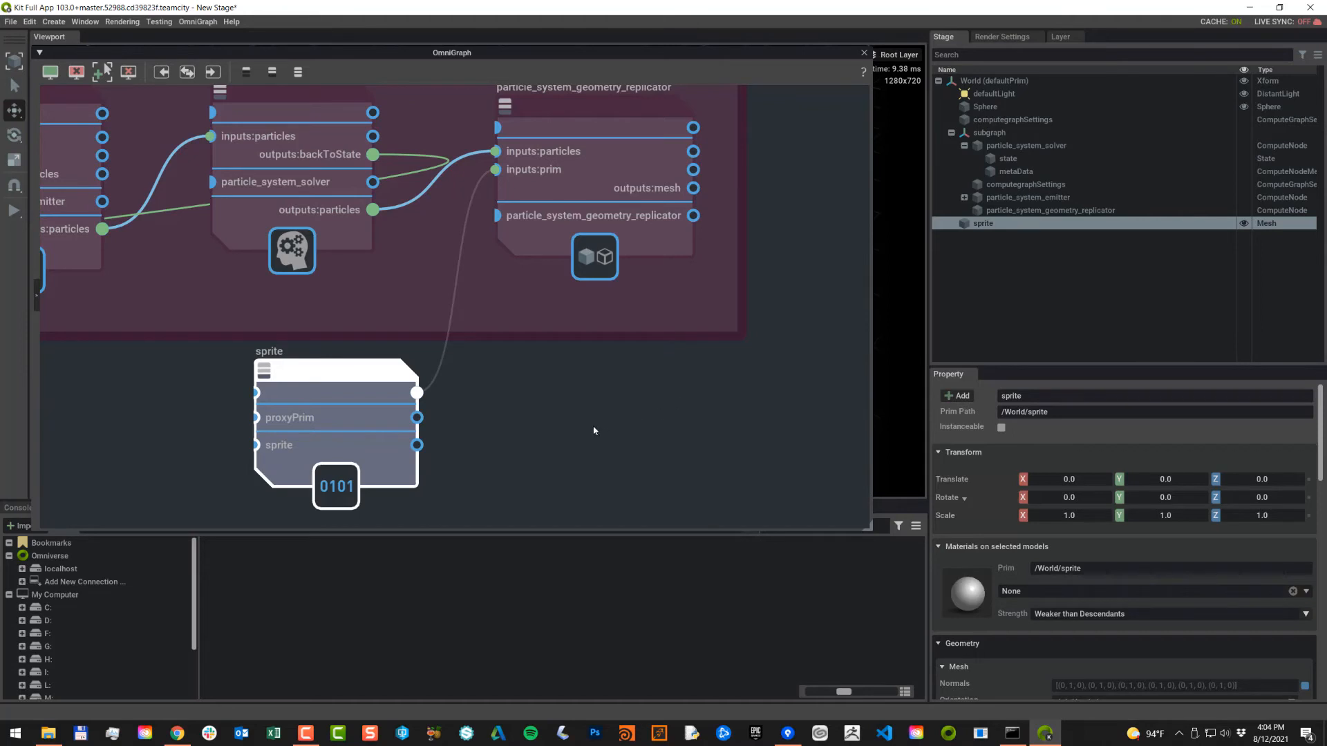
# Step: Open and dismiss the sprite prim's Stage context menu, then shift the graph view left
pyautogui.rightClick(1023, 312)
pyautogui.moveTo(1048, 336)
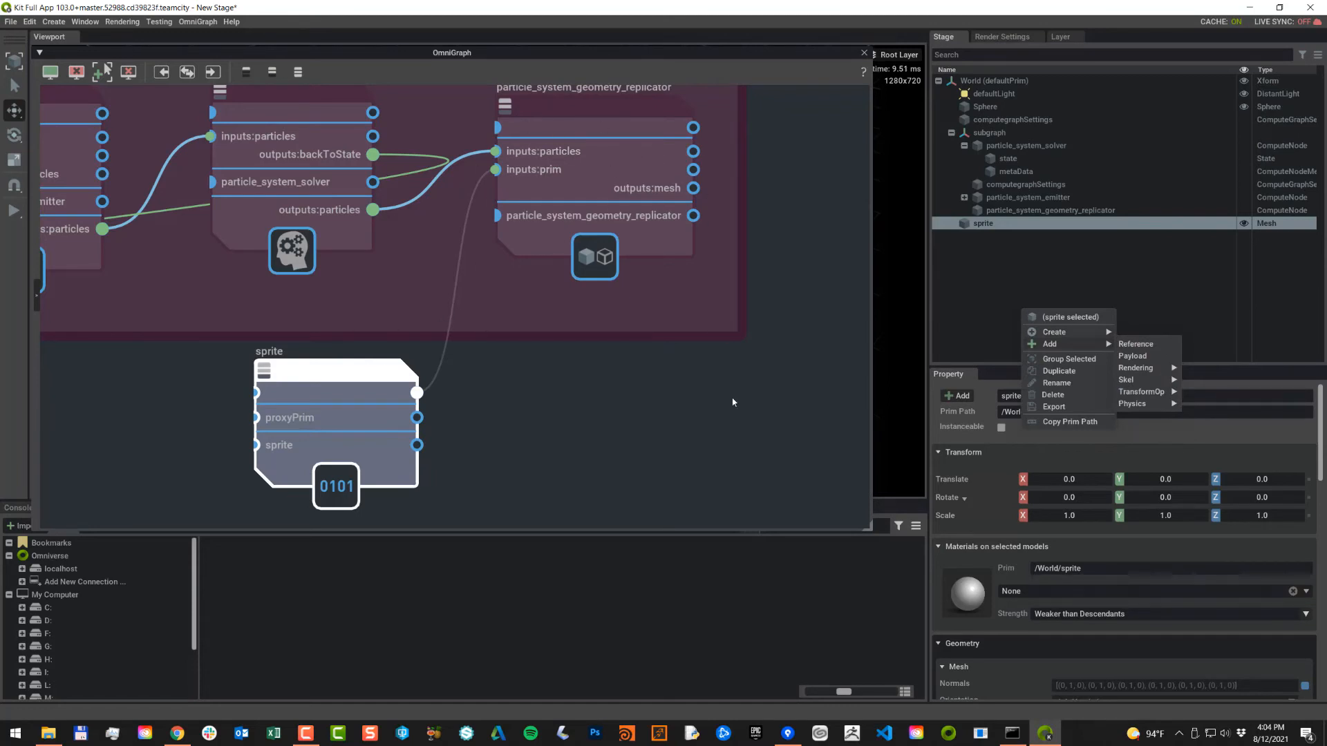
pyautogui.click(575, 414)
pyautogui.scroll(-4, 587, 411)
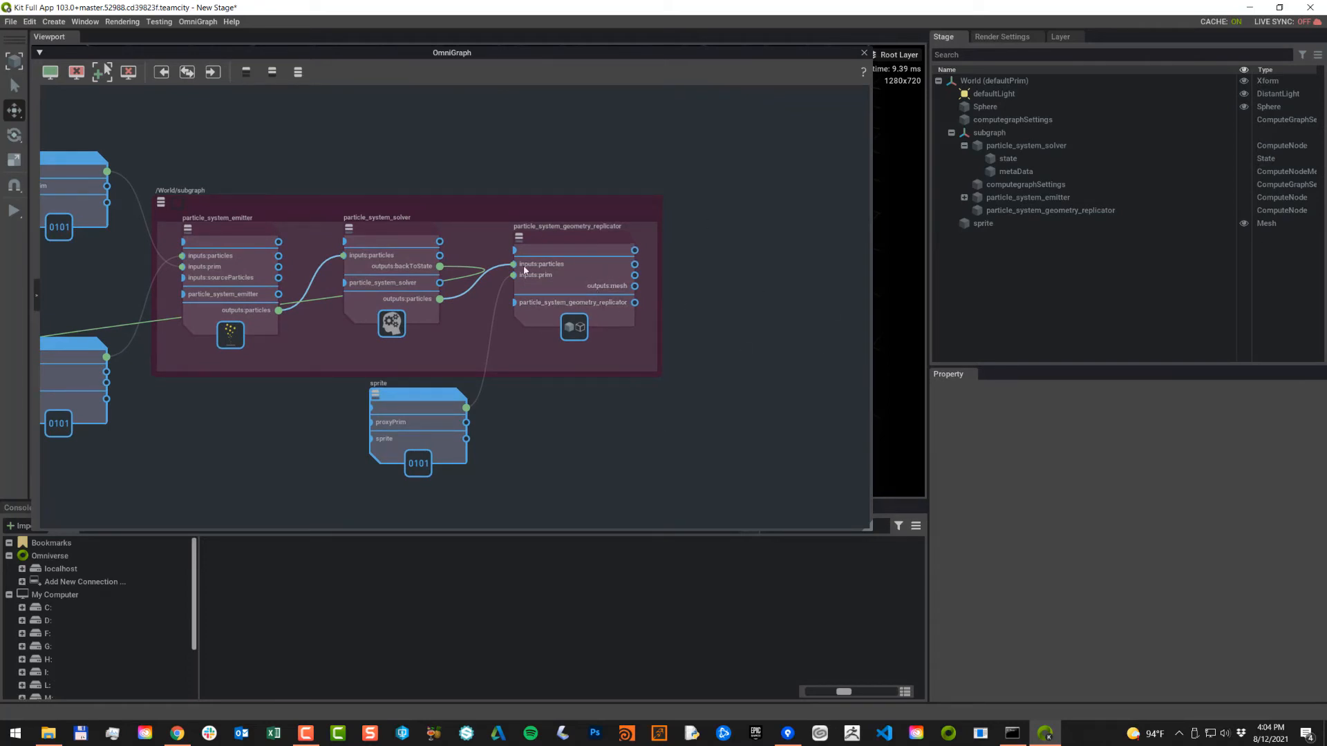
pyautogui.moveTo(722, 288); pyautogui.dragTo(607, 286, button='middle')
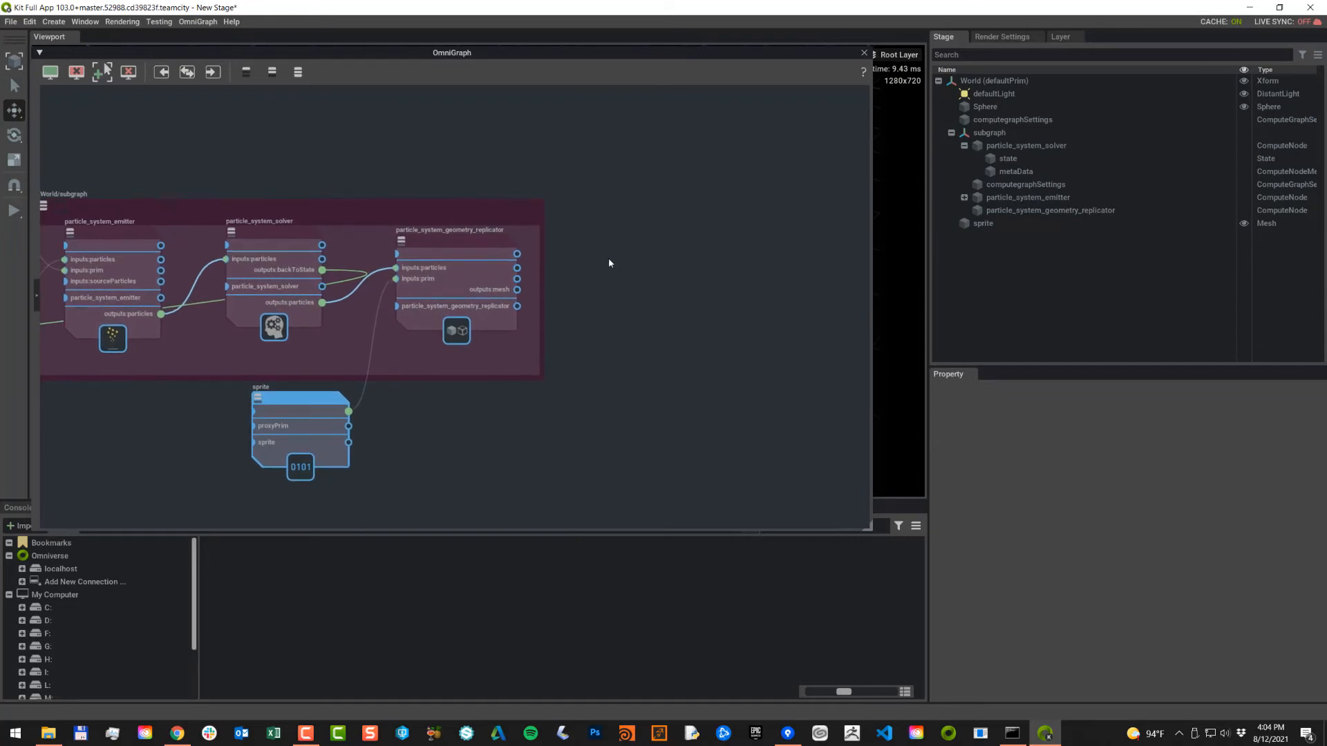
# Step: Create a particle mesh prim and place its node beside the subgraph
pyautogui.click(64, 22)
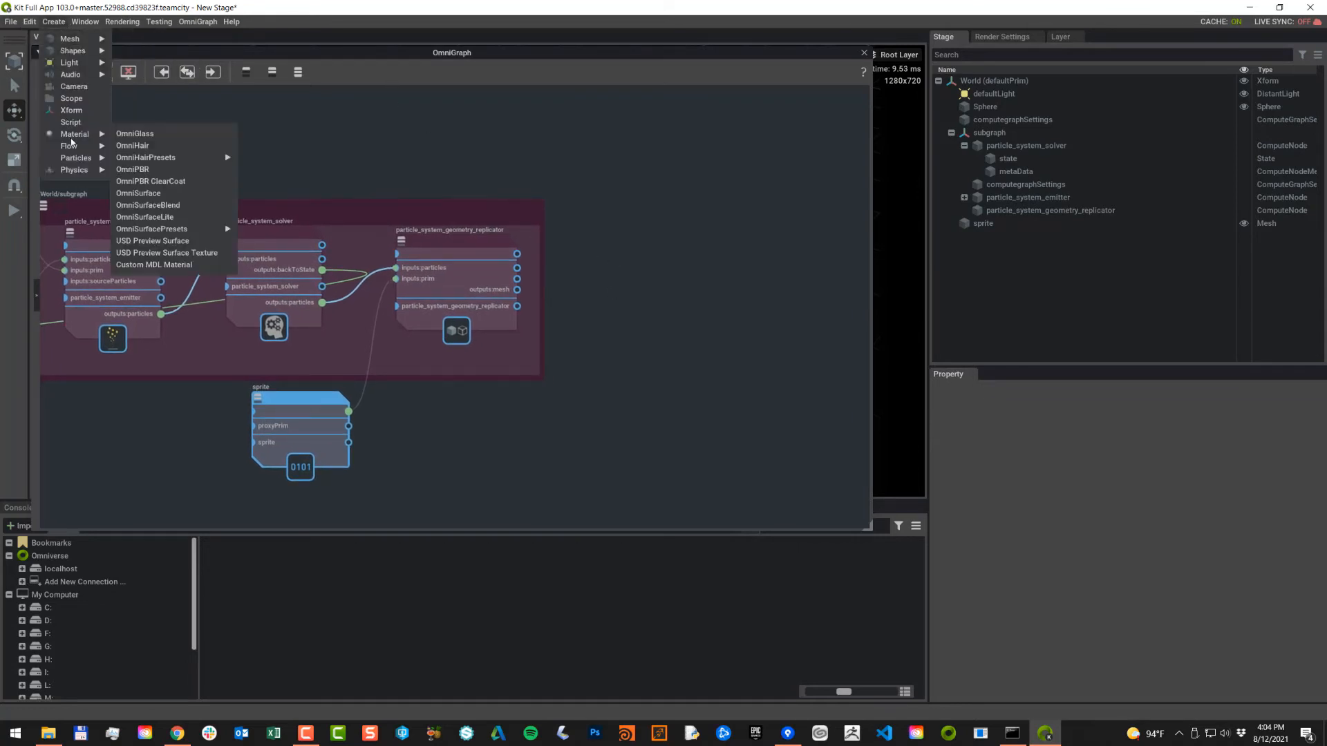
pyautogui.moveTo(74, 163)
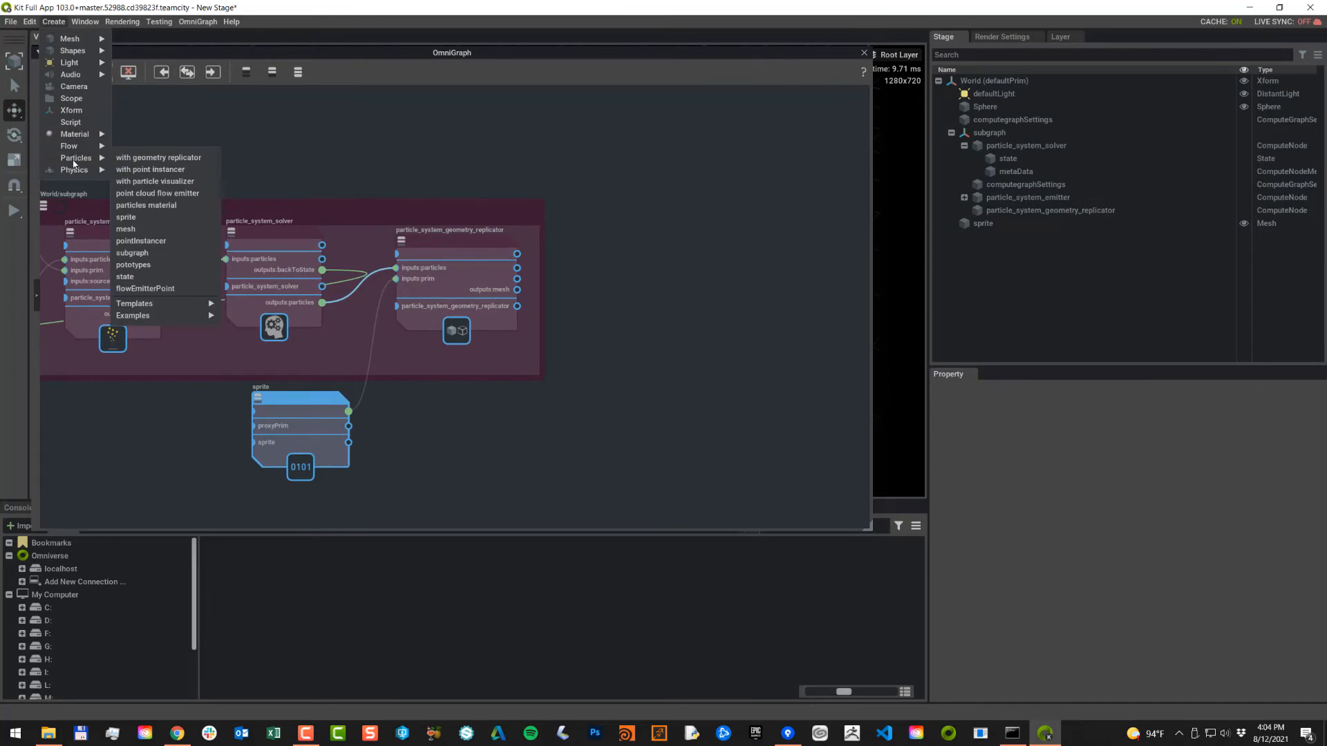
pyautogui.click(126, 229)
pyautogui.scroll(-6, 716, 376)
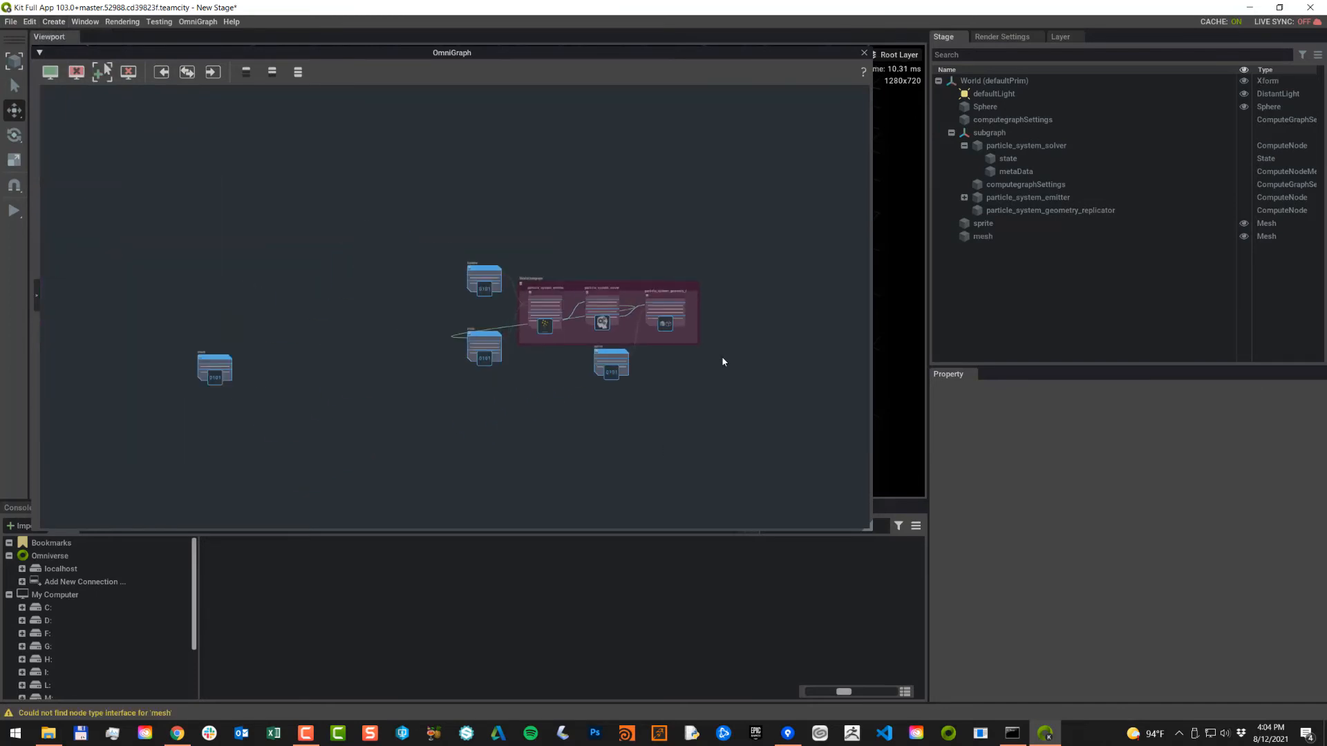
pyautogui.moveTo(216, 362); pyautogui.dragTo(732, 307)
# Step: Wire the replicator's outputs:mesh into the mesh node and move the graph window off the viewport
pyautogui.scroll(6, 773, 355)
pyautogui.moveTo(669, 334); pyautogui.dragTo(636, 420, button='middle')
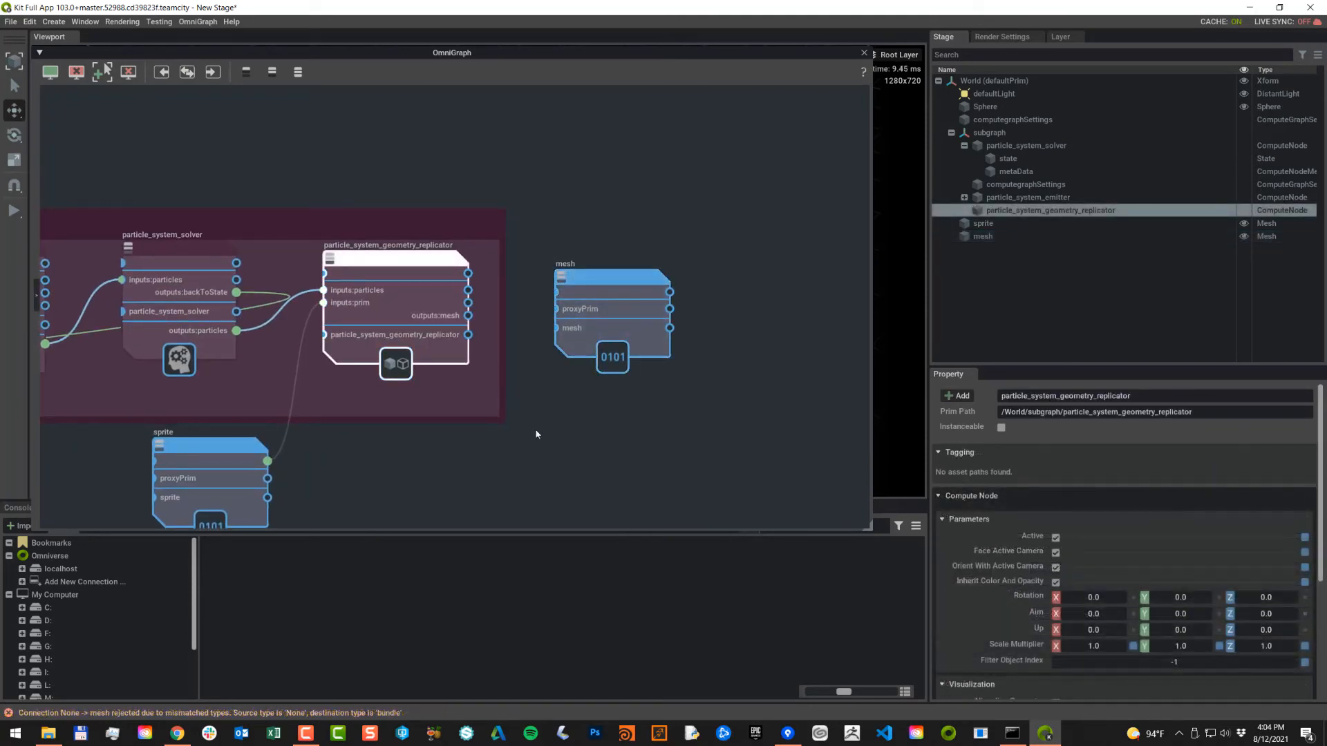
pyautogui.moveTo(468, 316); pyautogui.dragTo(558, 293)
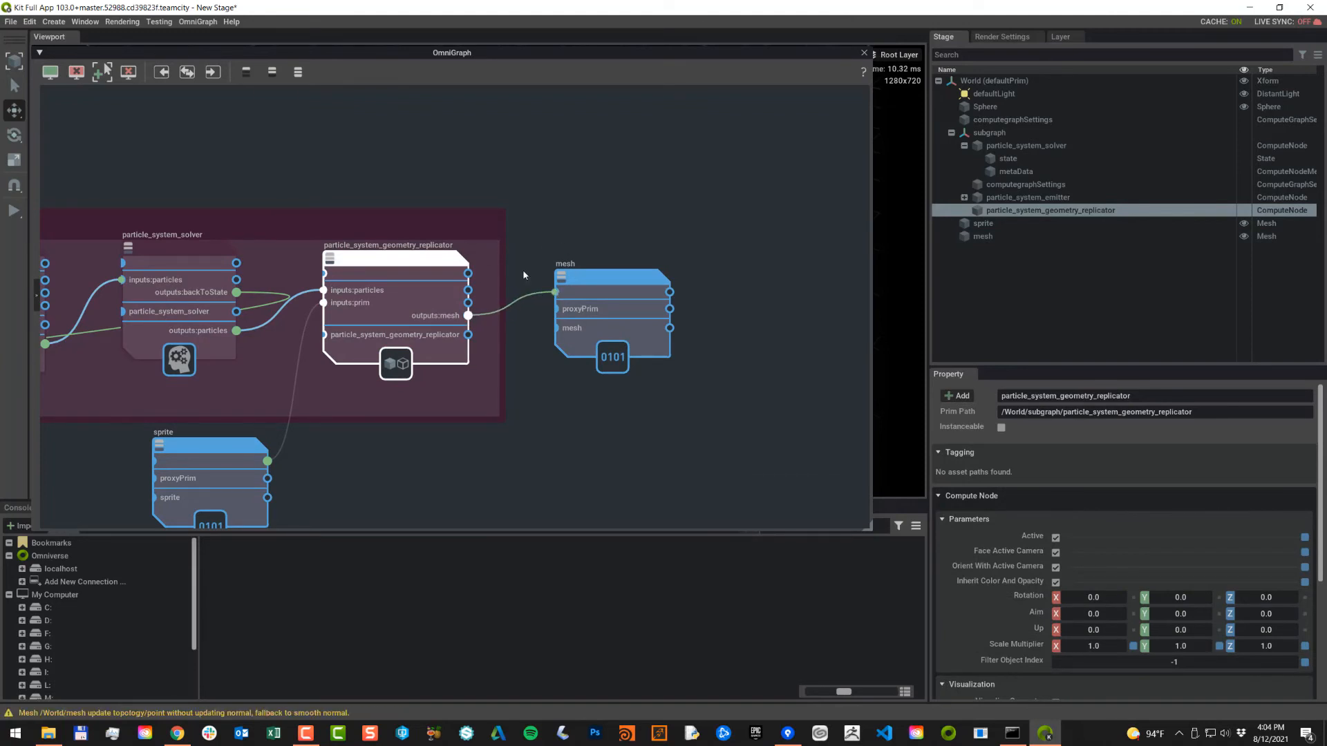
pyautogui.moveTo(541, 70); pyautogui.dragTo(627, 144)
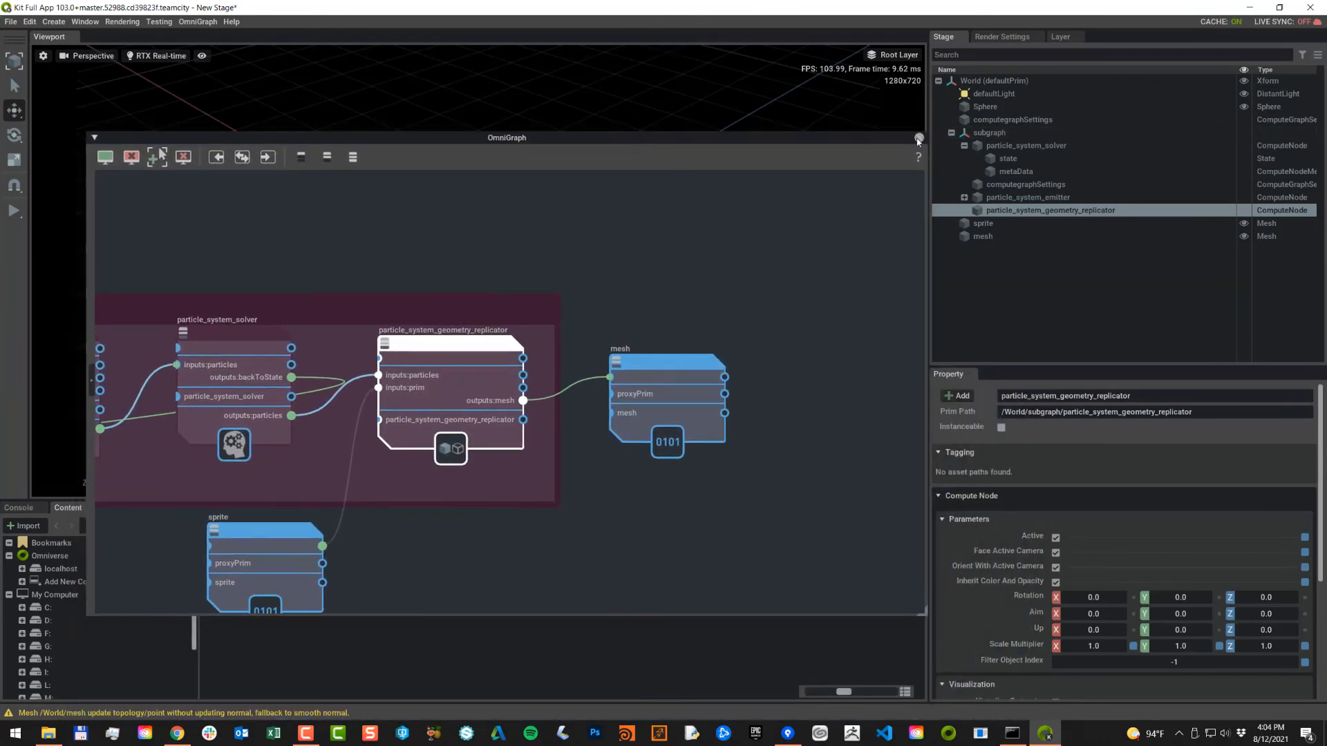
# Step: Close the graph editor, create a particles material, and select translucent_particles under Looks
pyautogui.click(919, 138)
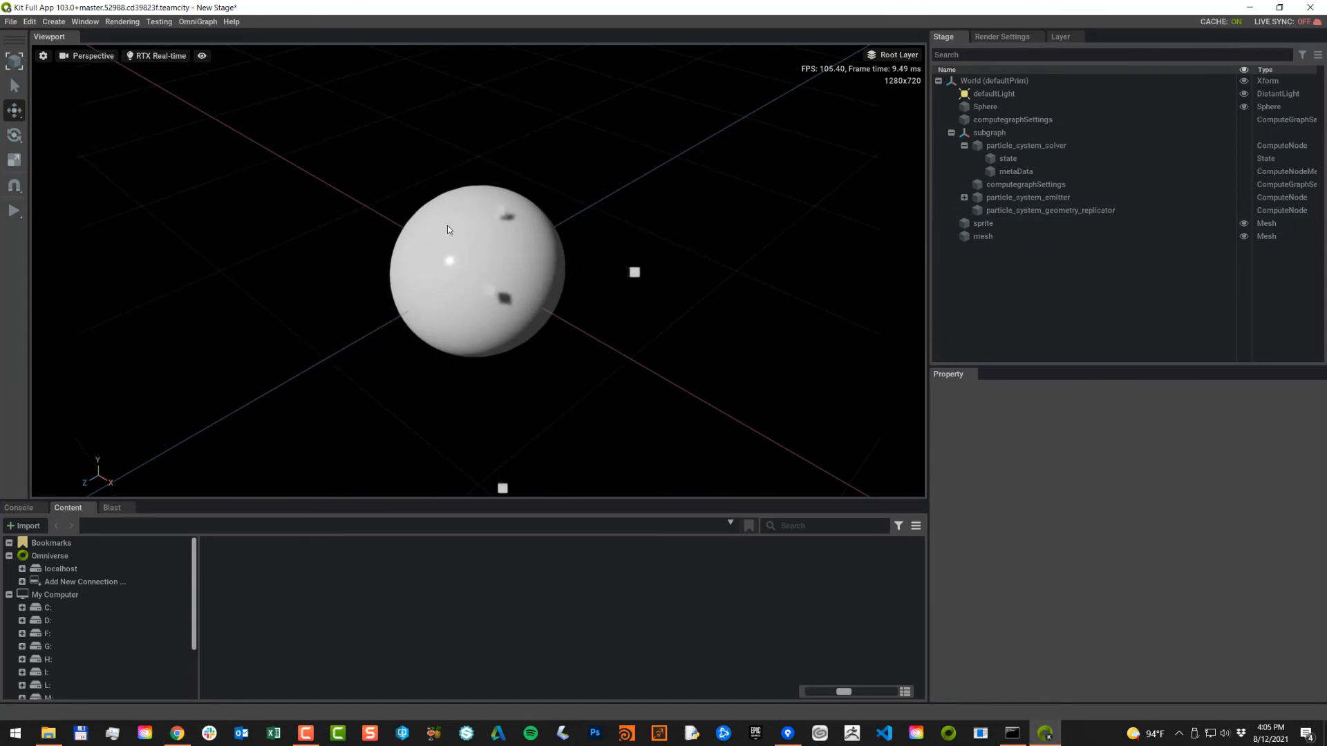
pyautogui.click(53, 22)
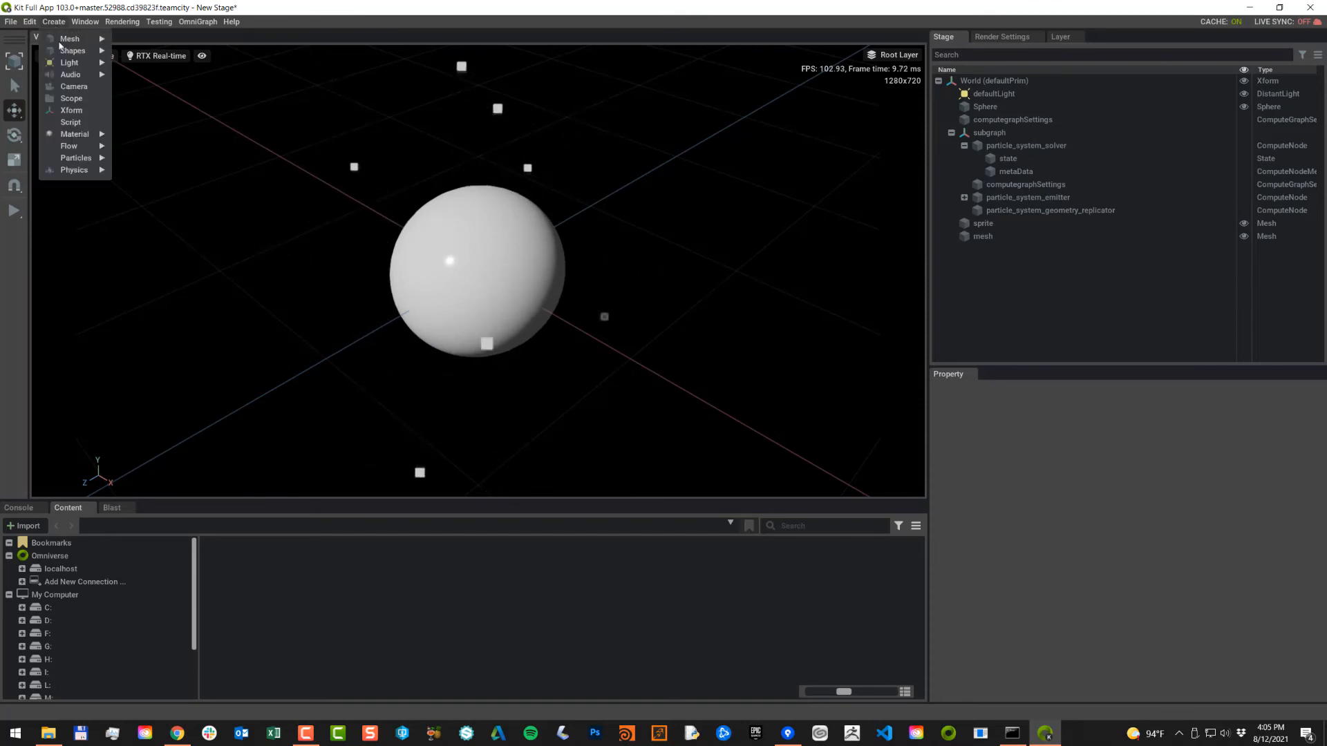
pyautogui.moveTo(83, 158)
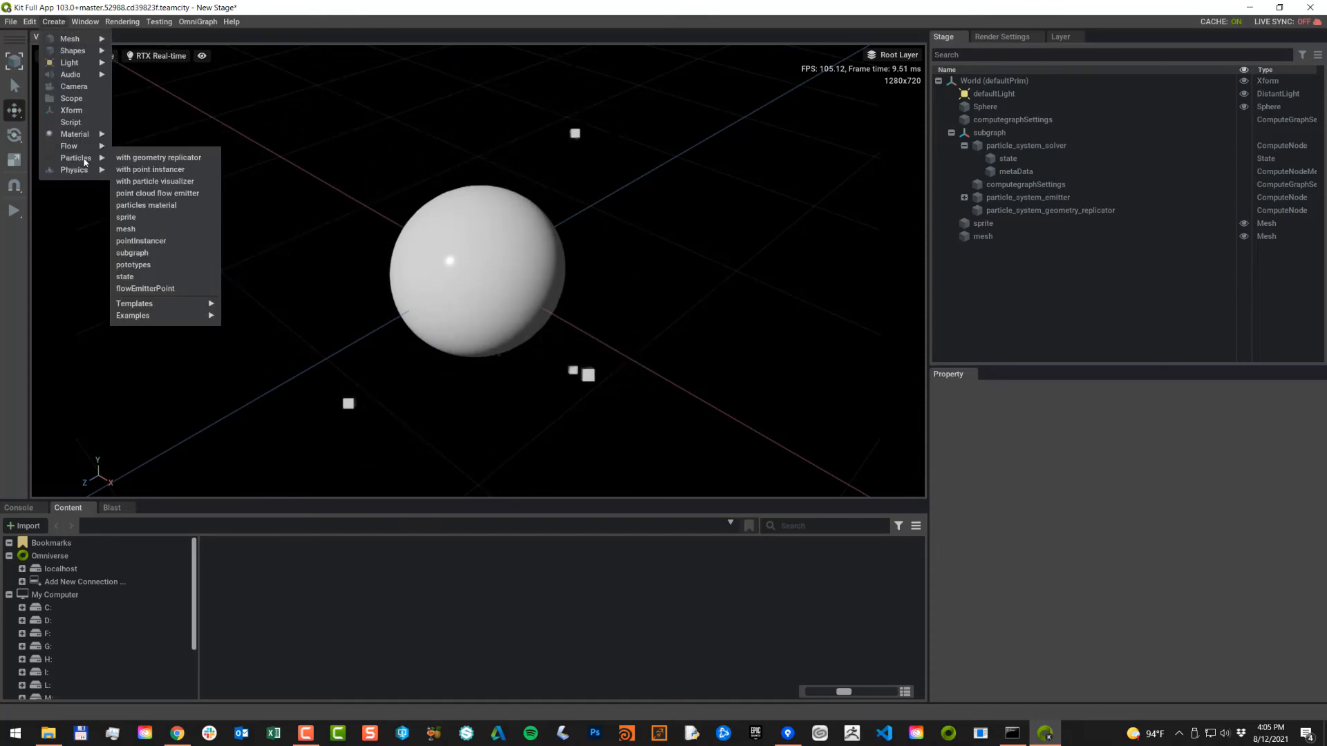
pyautogui.click(159, 207)
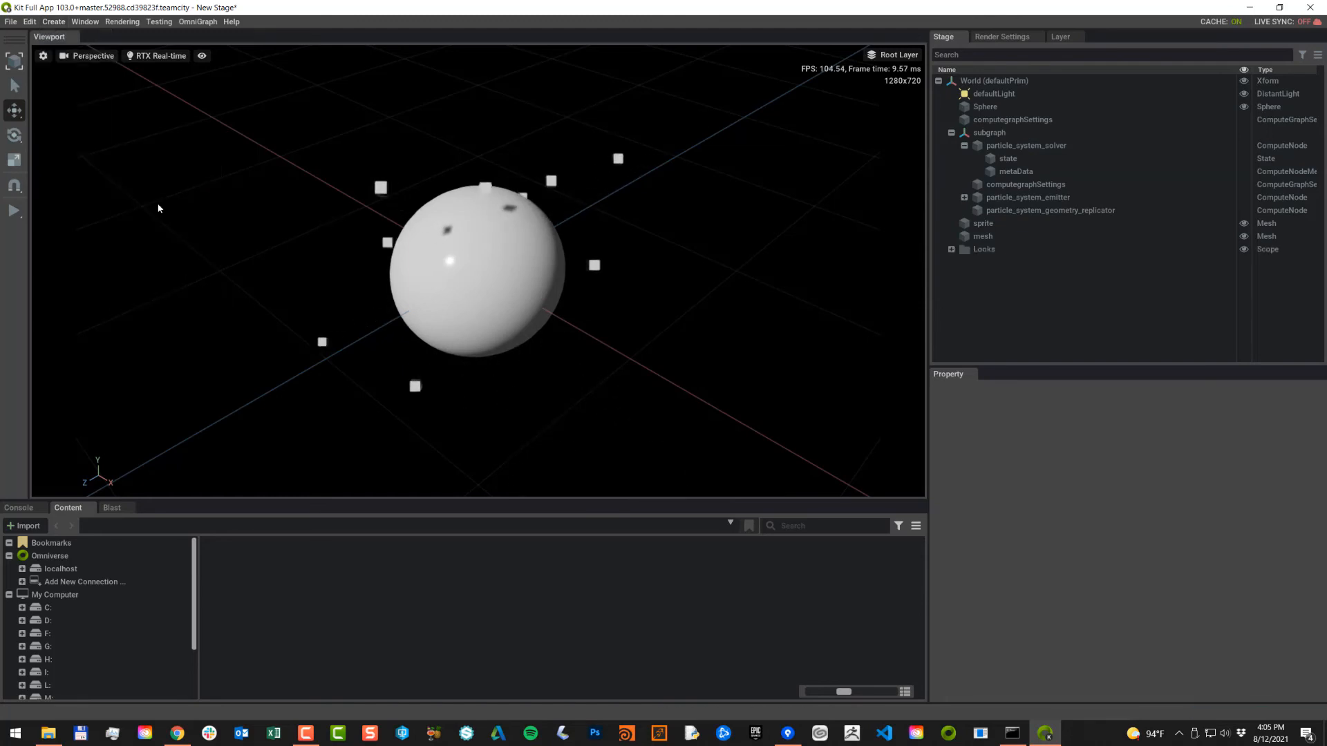
pyautogui.click(950, 250)
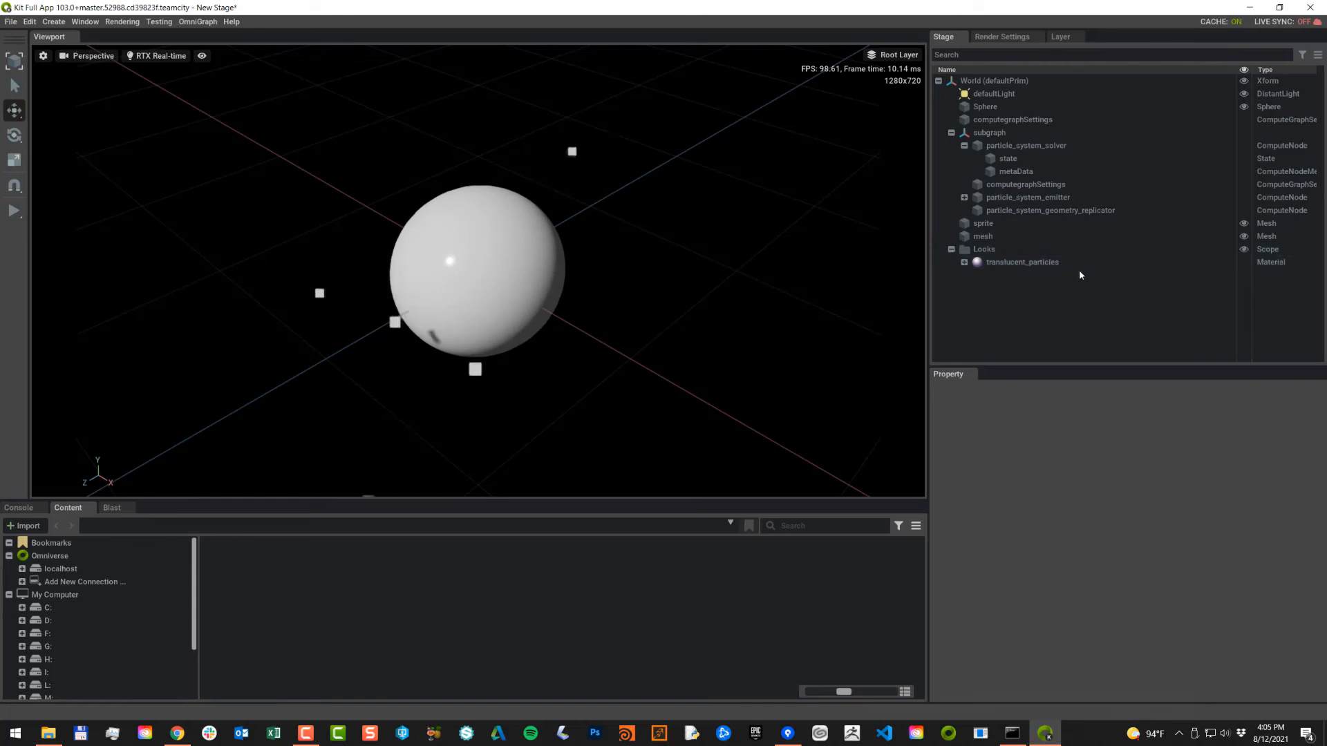
pyautogui.click(1006, 258)
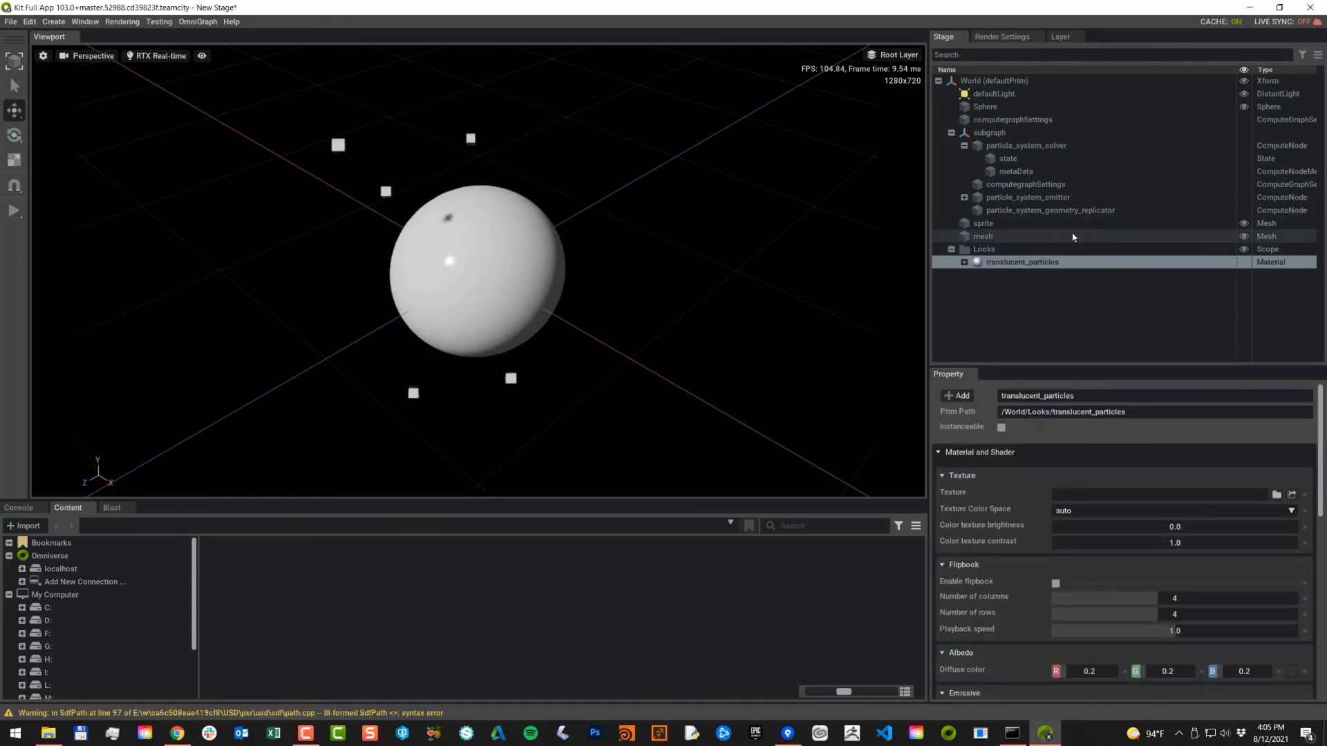
# Step: Assign the /World/Looks/translucent_particles material to the mesh
pyautogui.click(1025, 236)
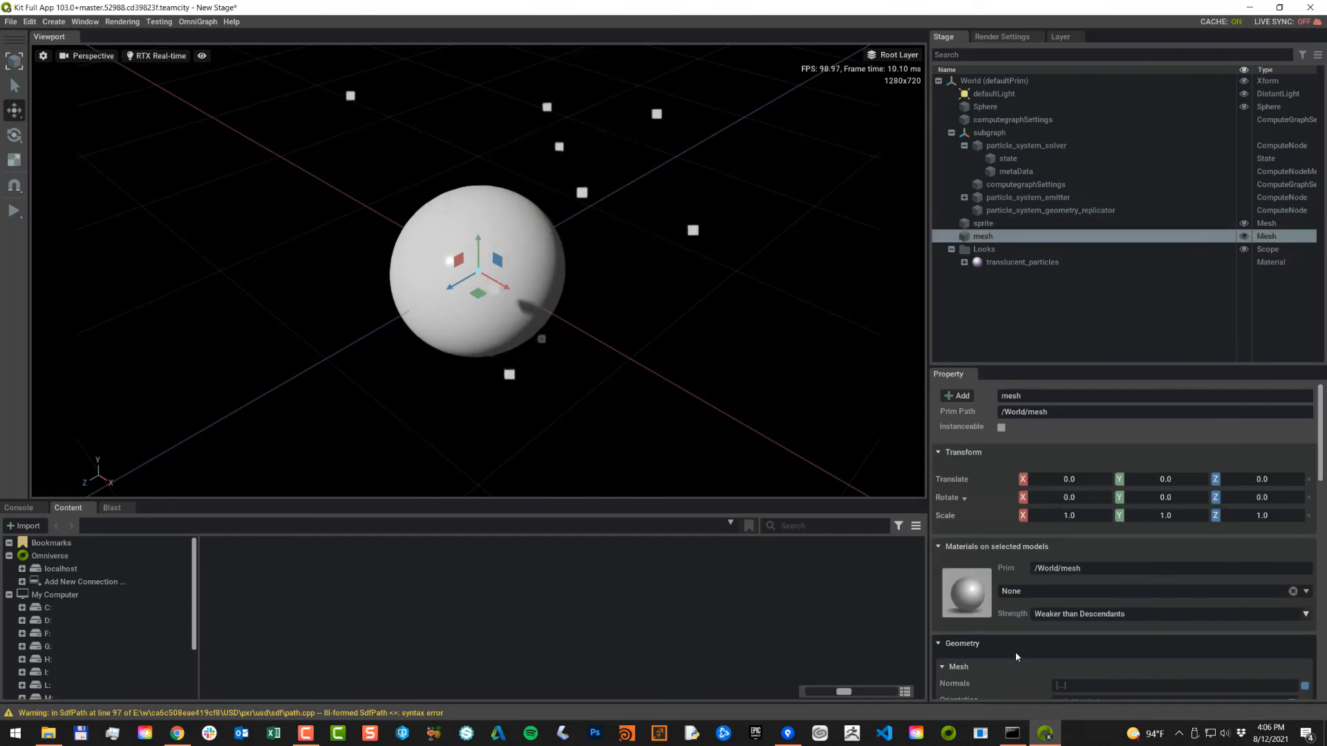
pyautogui.scroll(-3, 1014, 652)
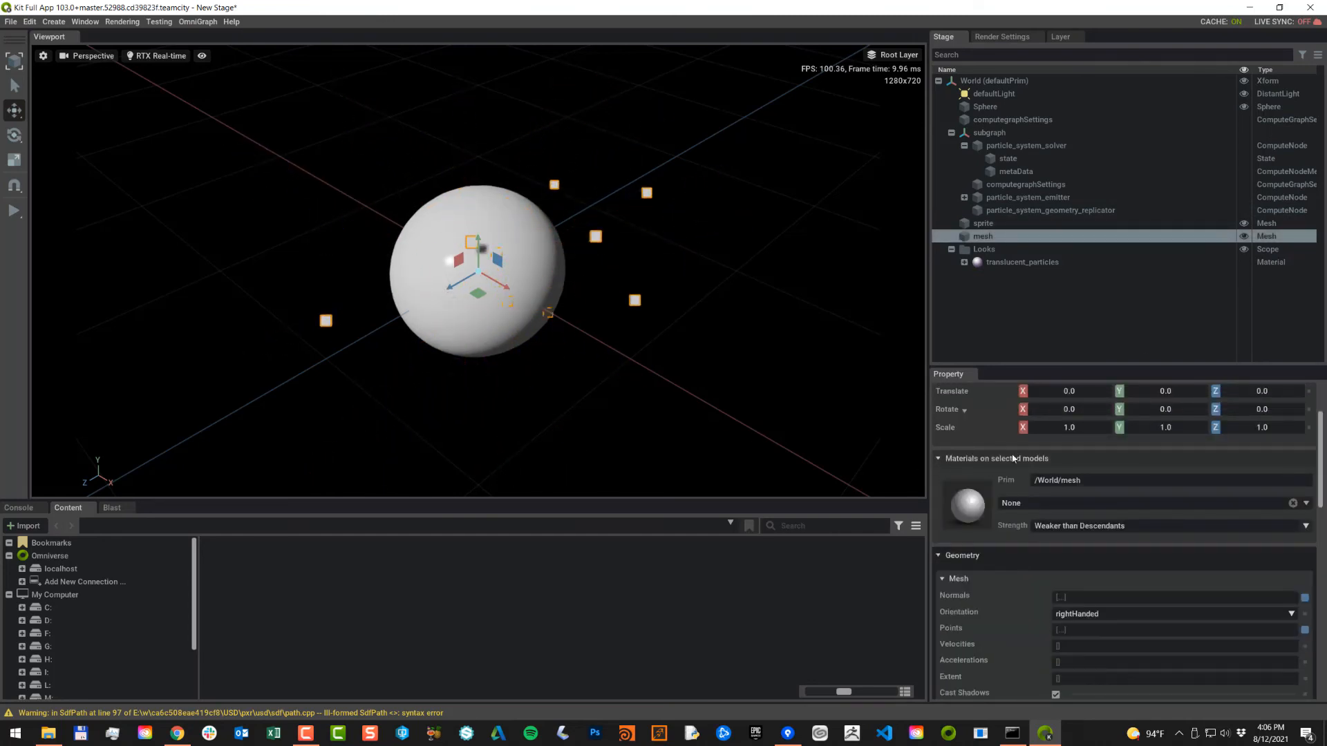
pyautogui.click(1032, 502)
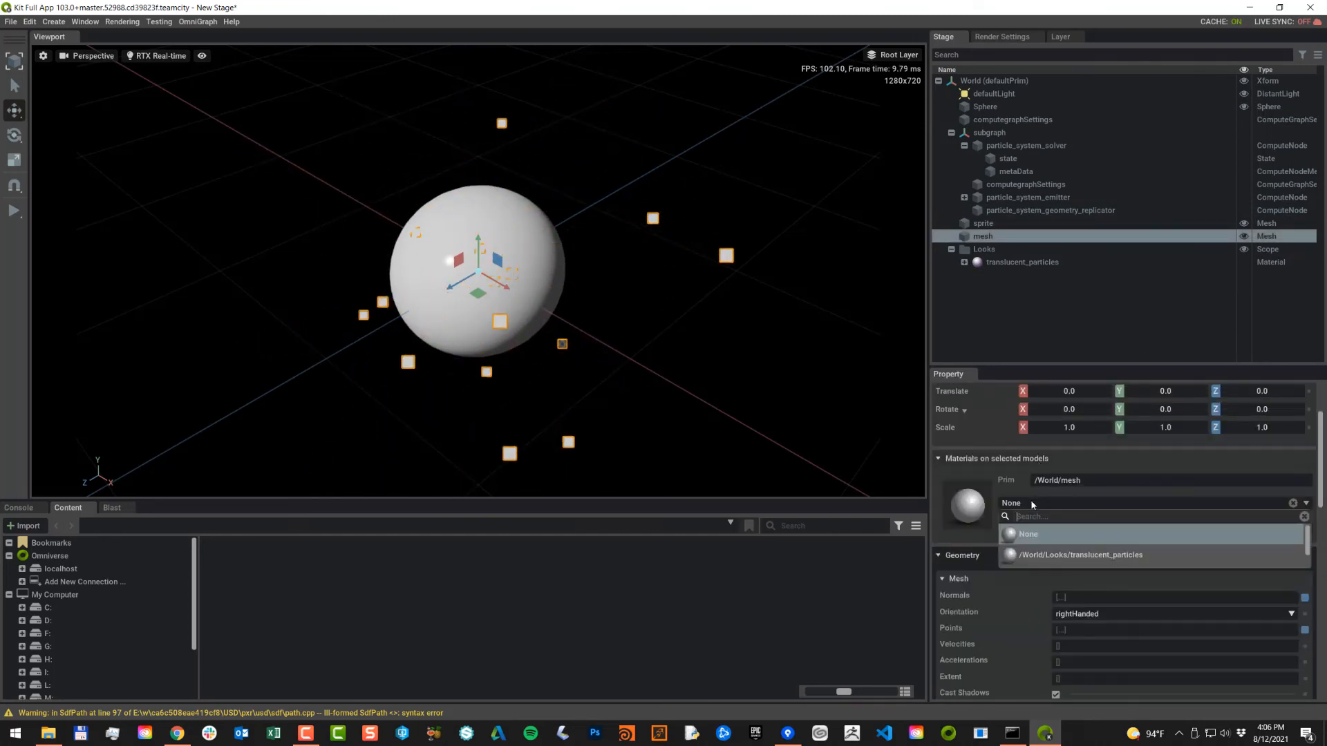
pyautogui.click(1055, 555)
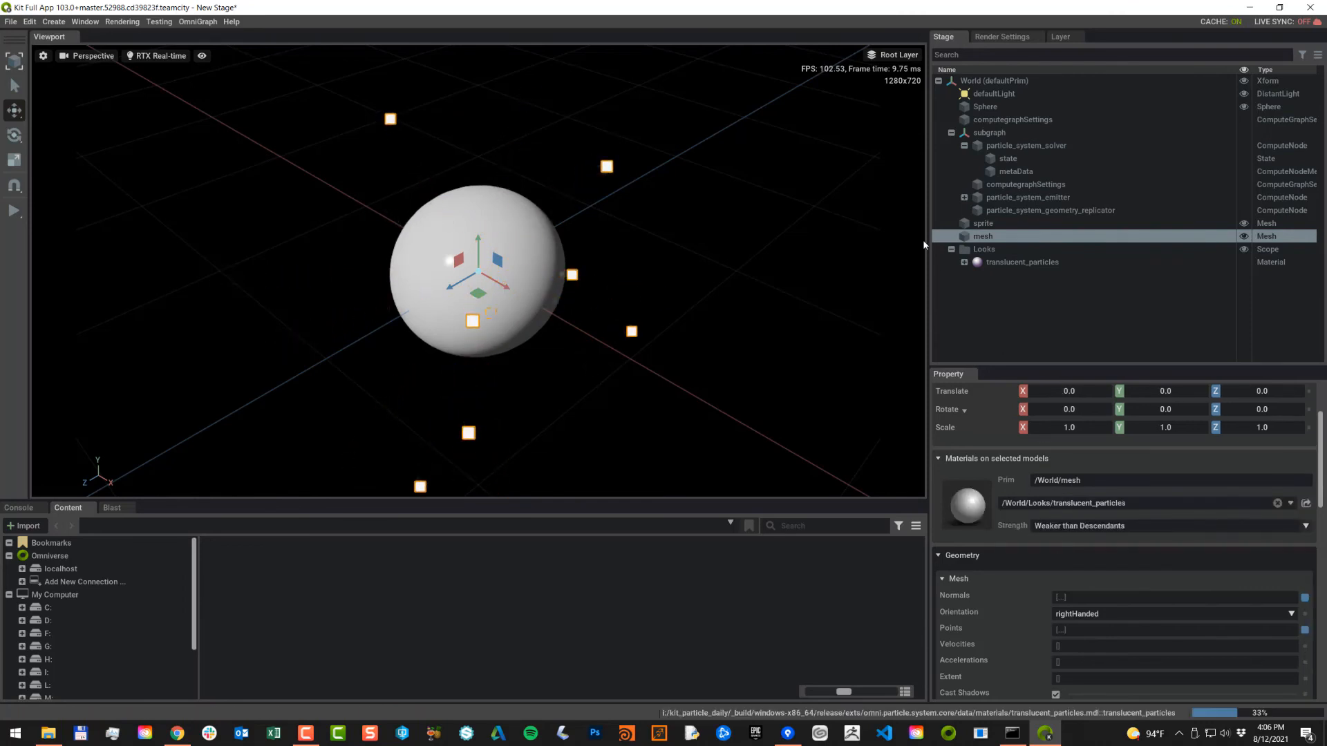
# Step: Raise the translucent_particles material's diffuse color red value to 2.0, then deselect and view the sphere
pyautogui.click(1026, 263)
pyautogui.scroll(-3, 1244, 525)
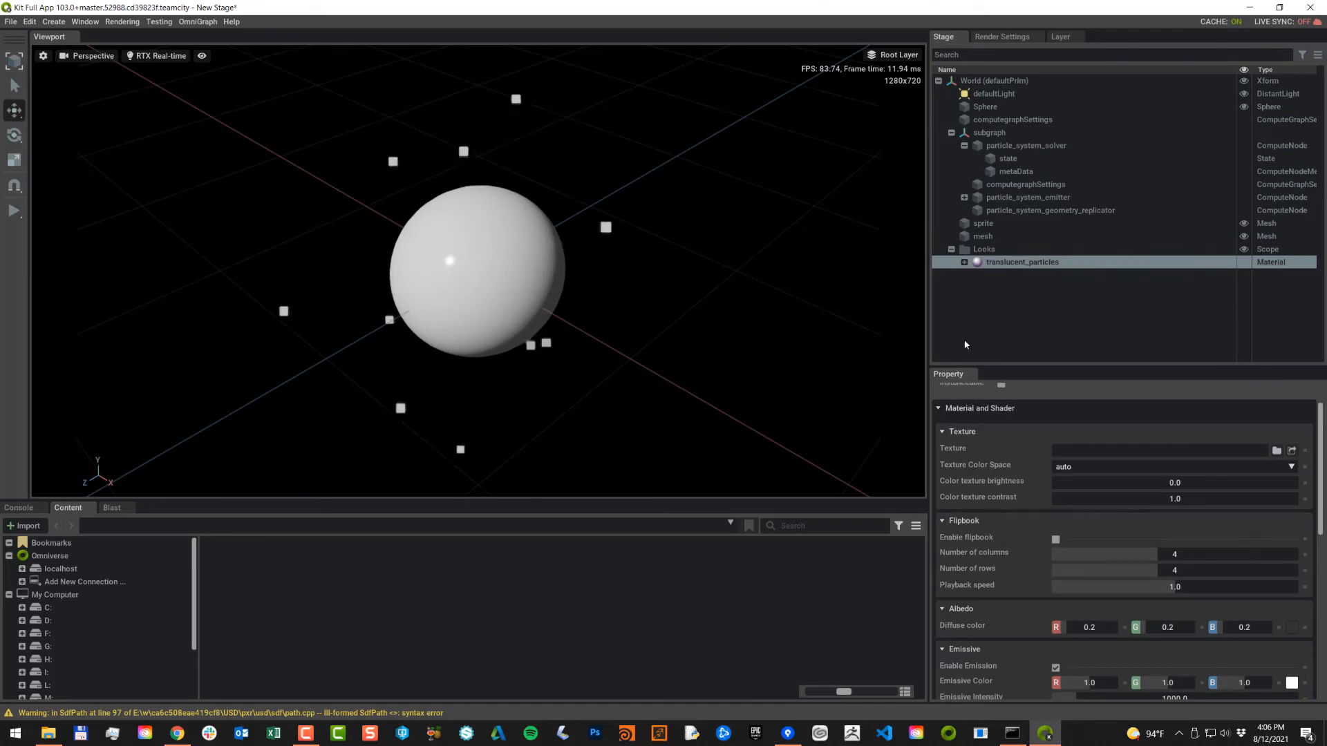
pyautogui.scroll(-3, 1188, 546)
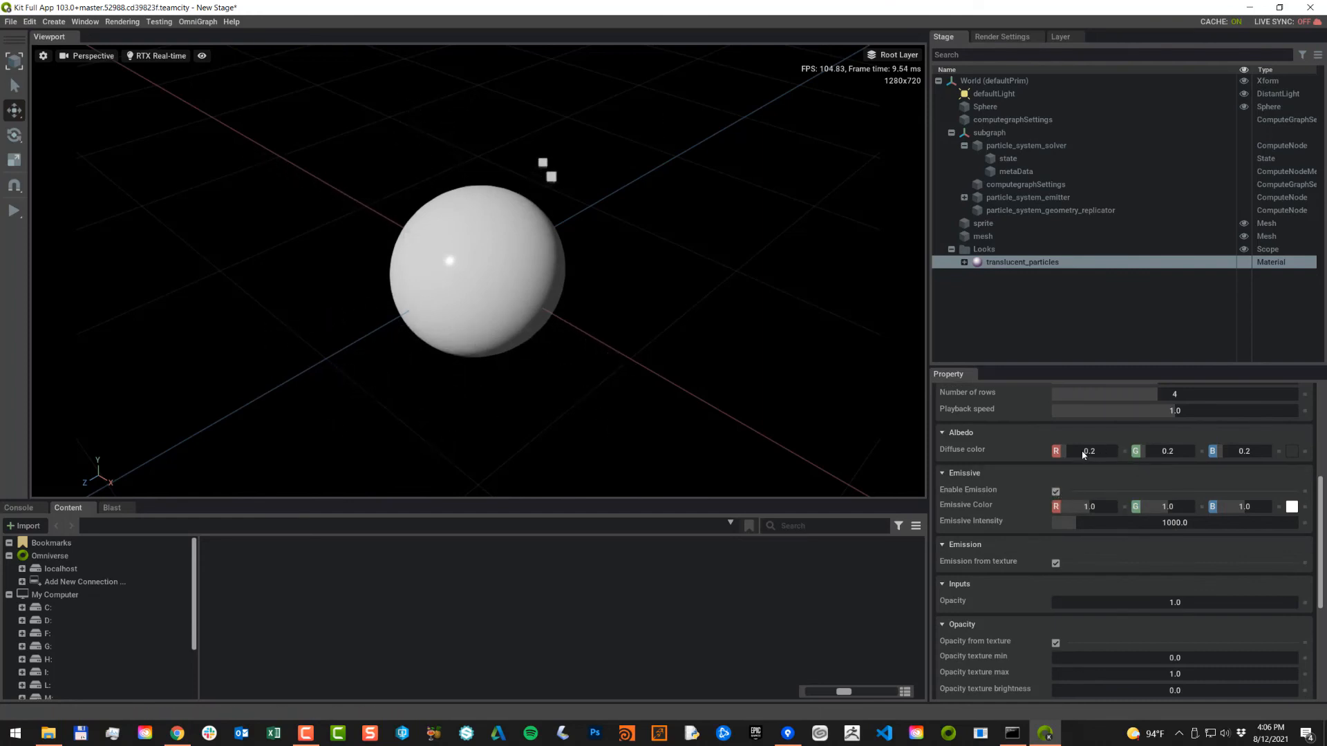
pyautogui.moveTo(1082, 452); pyautogui.dragTo(1161, 453)
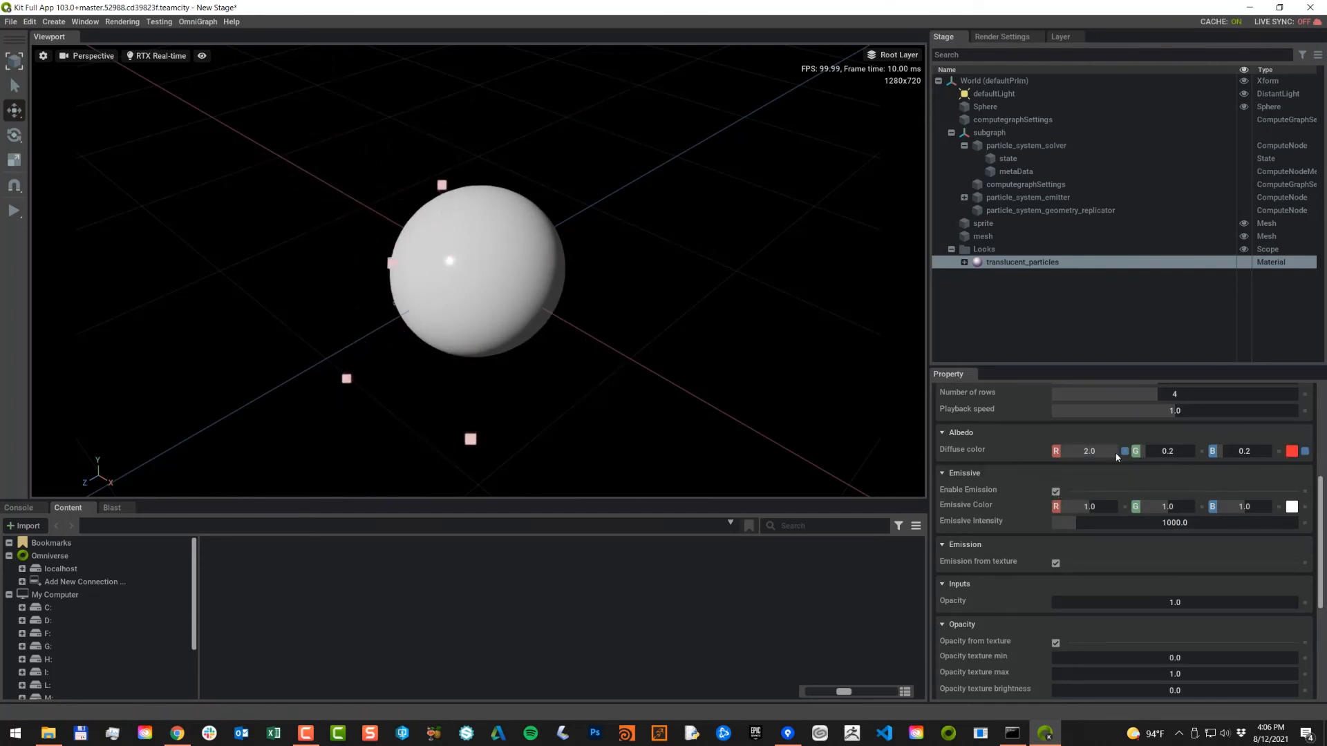
pyautogui.click(738, 322)
pyautogui.keyDown('alt'); pyautogui.moveTo(740, 322); pyautogui.dragTo(820, 317); pyautogui.keyUp('alt')
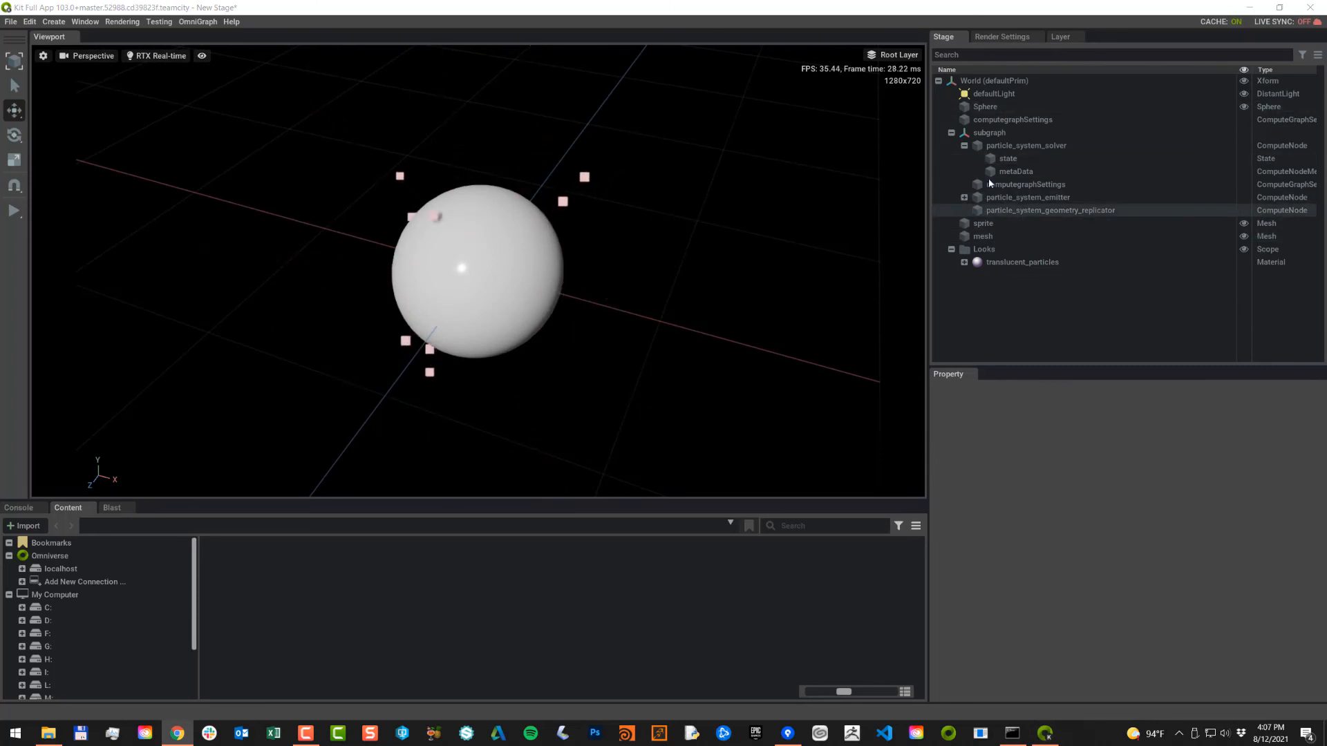
# Step: Review the particle_system_emitter's settings (10.0 spawn rate) and bring the documentation browser on screen
pyautogui.click(1002, 197)
pyautogui.scroll(-5, 1126, 559)
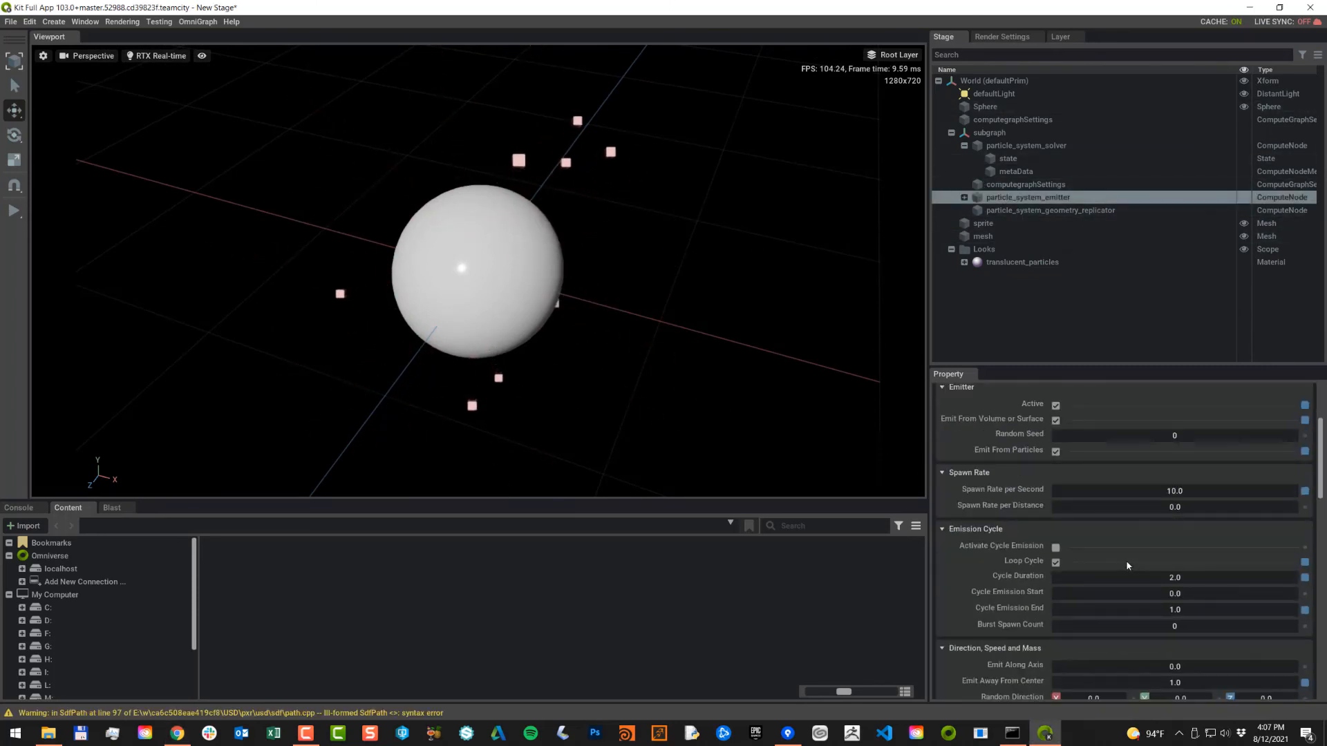
pyautogui.scroll(5, 1125, 560)
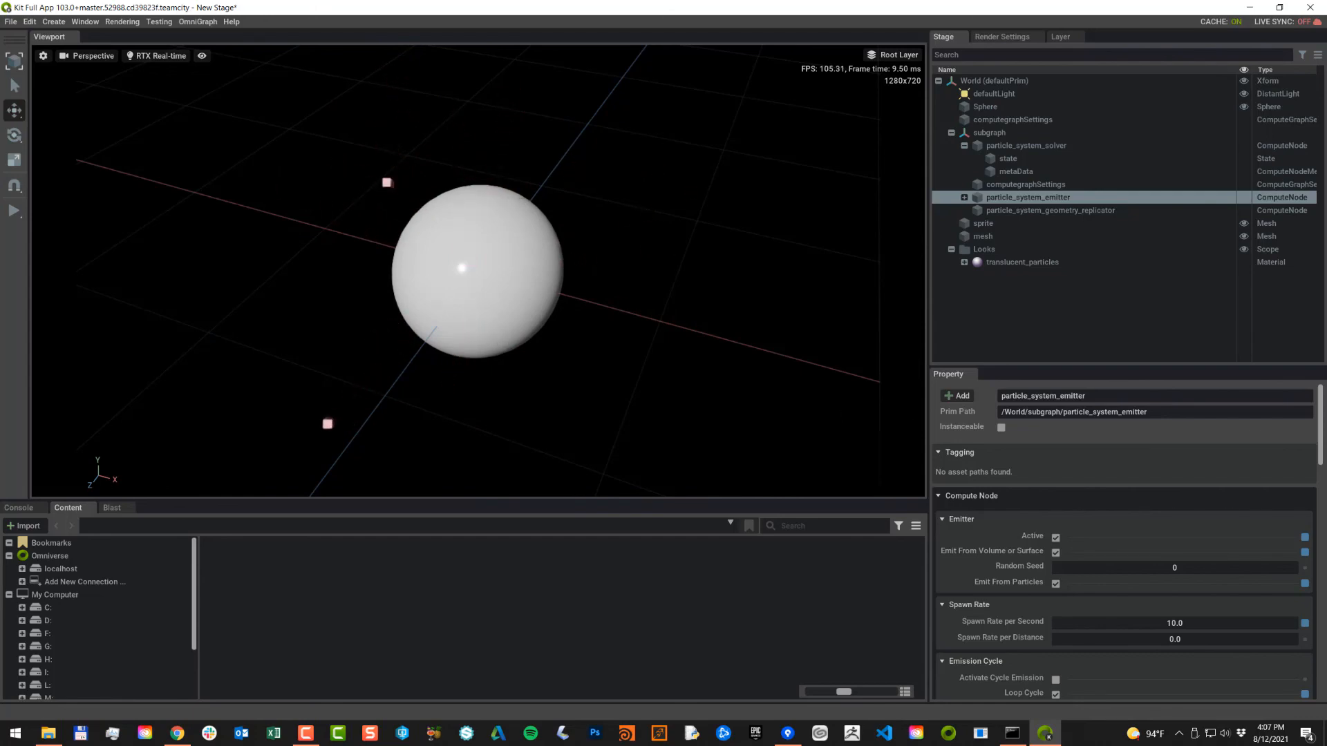
pyautogui.moveTo(1326, 290); pyautogui.dragTo(635, 1)
# Step: Scroll the Particle System docs down to the 'Set up a flow that uses particles as a source' section
pyautogui.scroll(2, 366, 273)
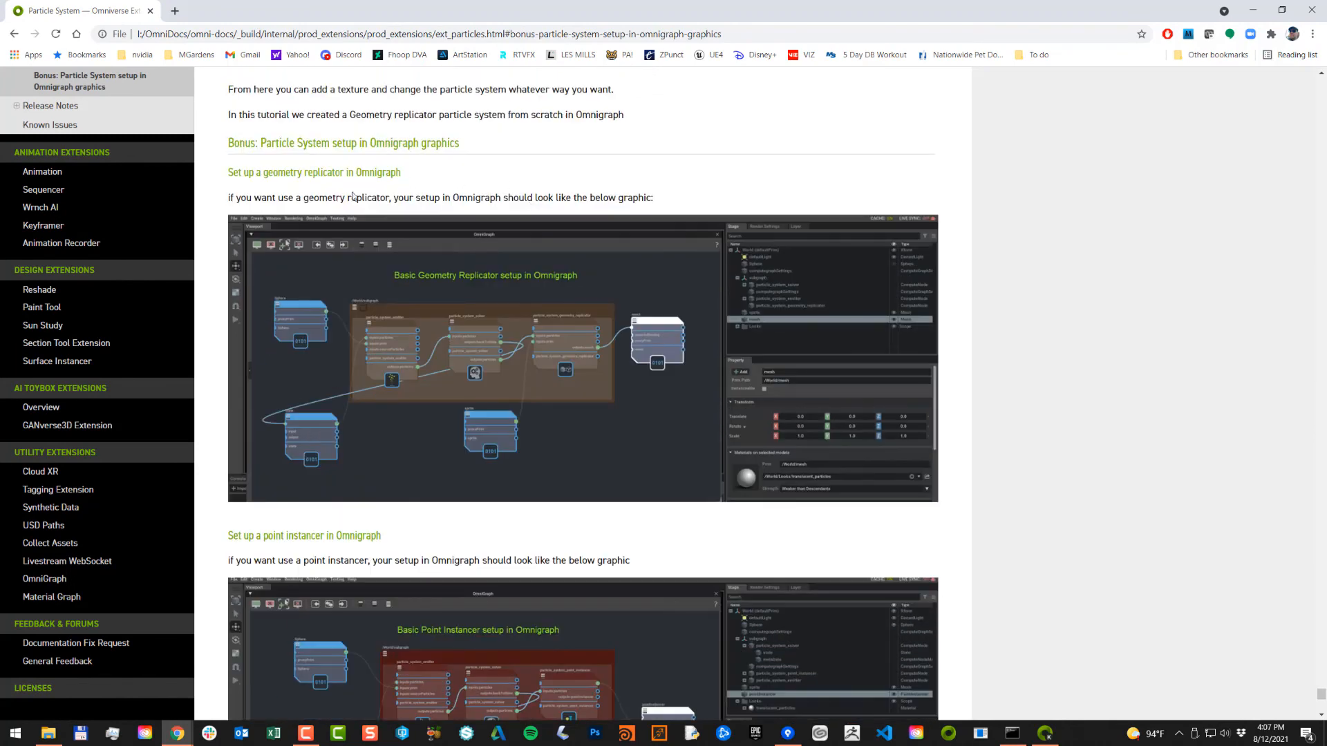
pyautogui.scroll(-6, 544, 358)
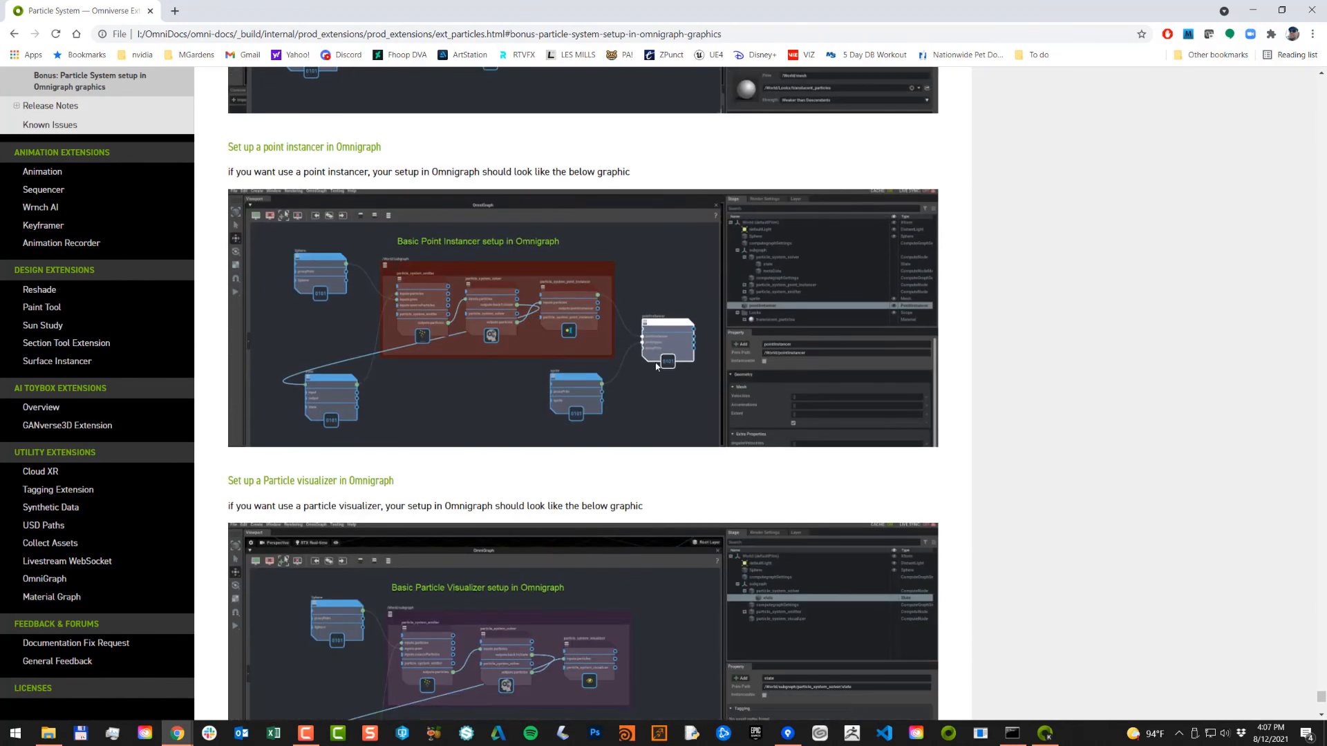
pyautogui.scroll(-6, 658, 366)
pyautogui.scroll(-4, 579, 382)
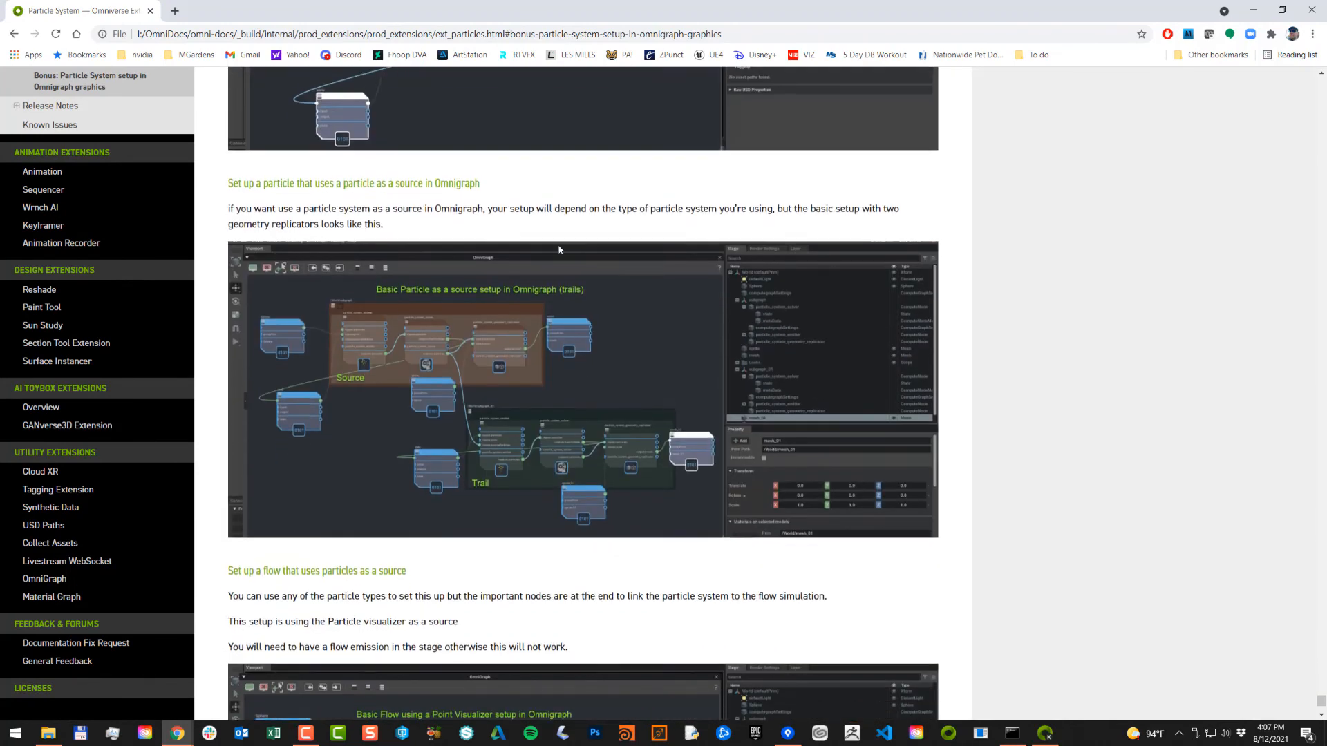
pyautogui.scroll(-4, 349, 318)
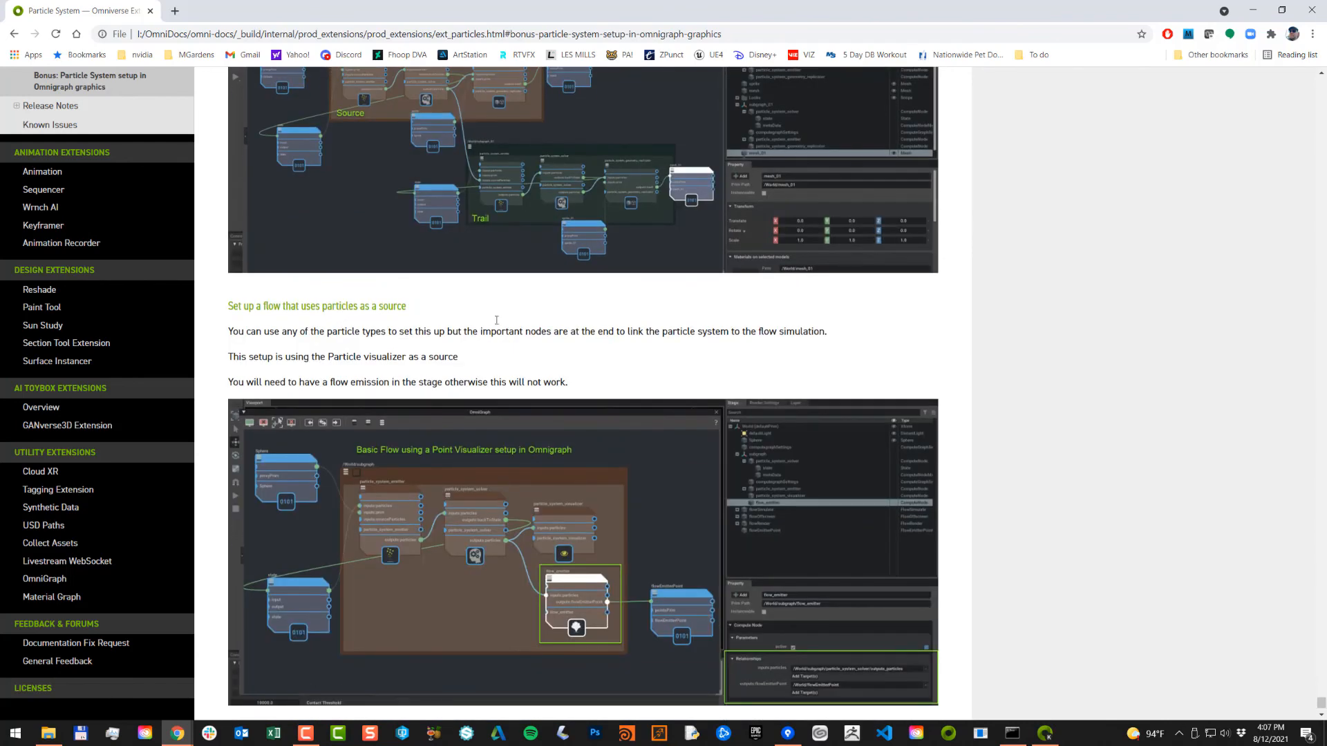
# Step: Minimize the documentation browser to return to the Kit scene with the pink particles
pyautogui.click(1252, 10)
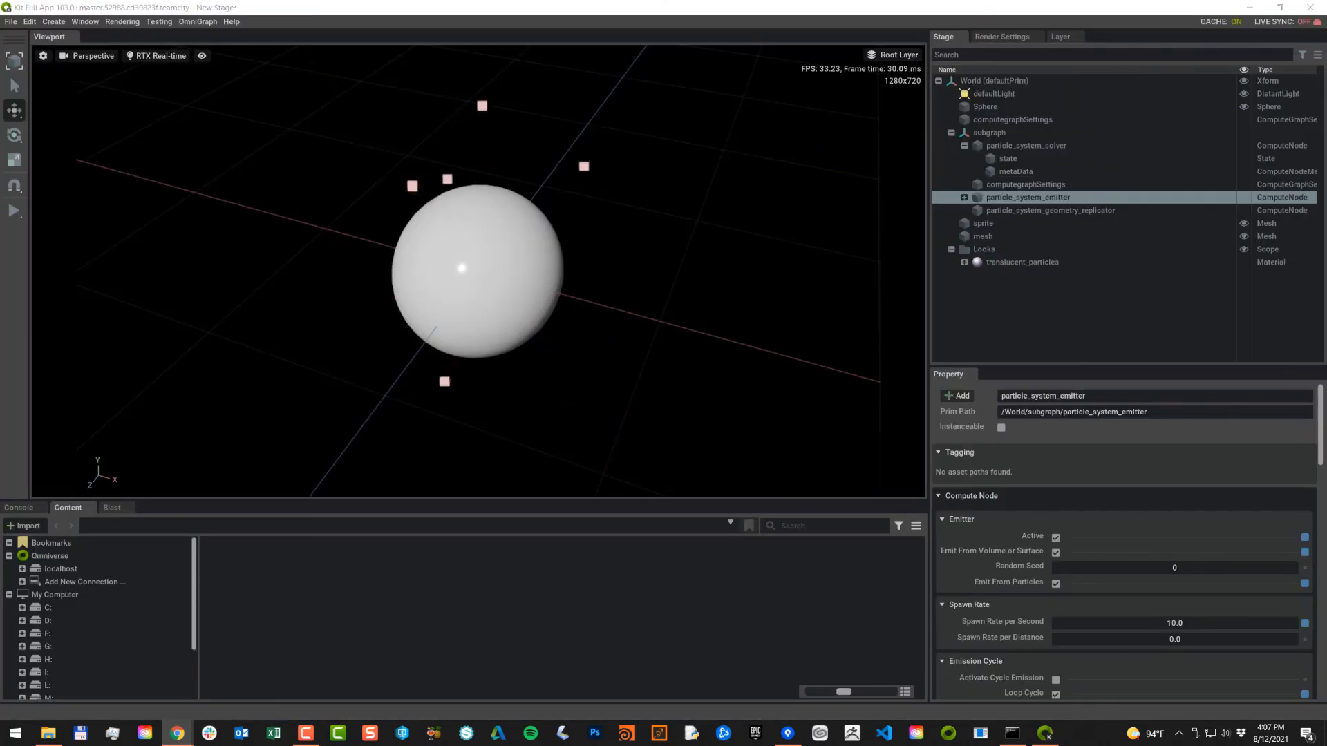